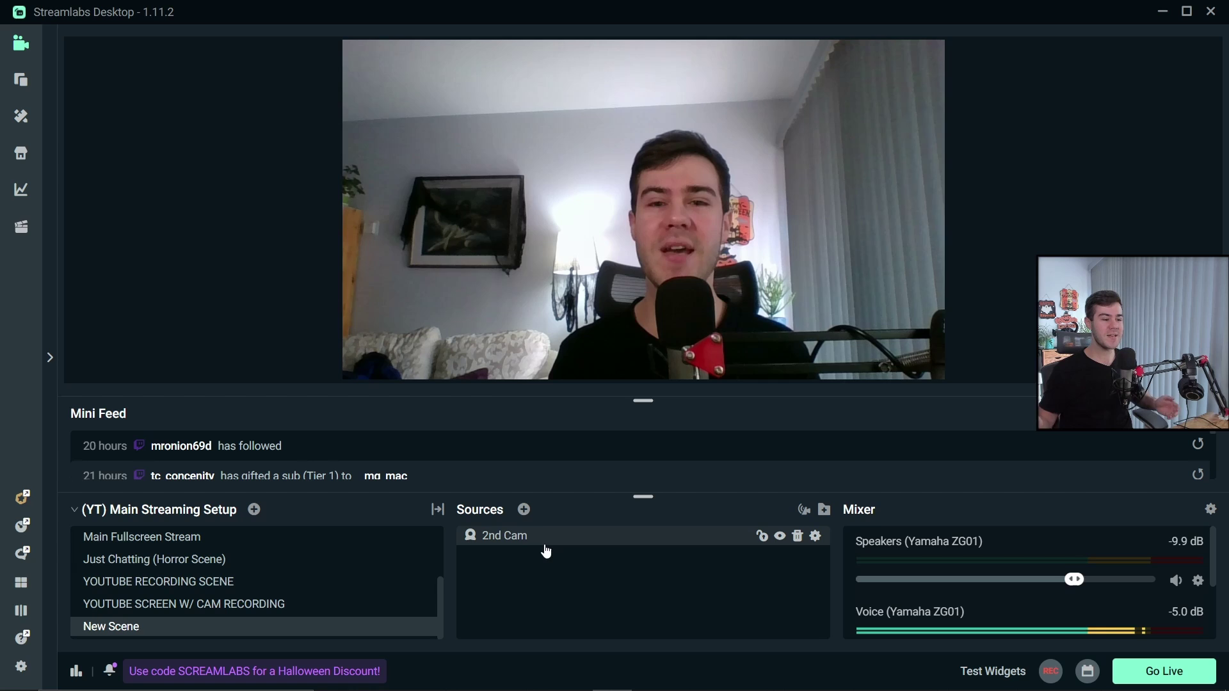
# Step: Add a new Alertbox source to the scene named 'YT Alertbox' instead of reusing an existing one
pyautogui.moveTo(429, 625)
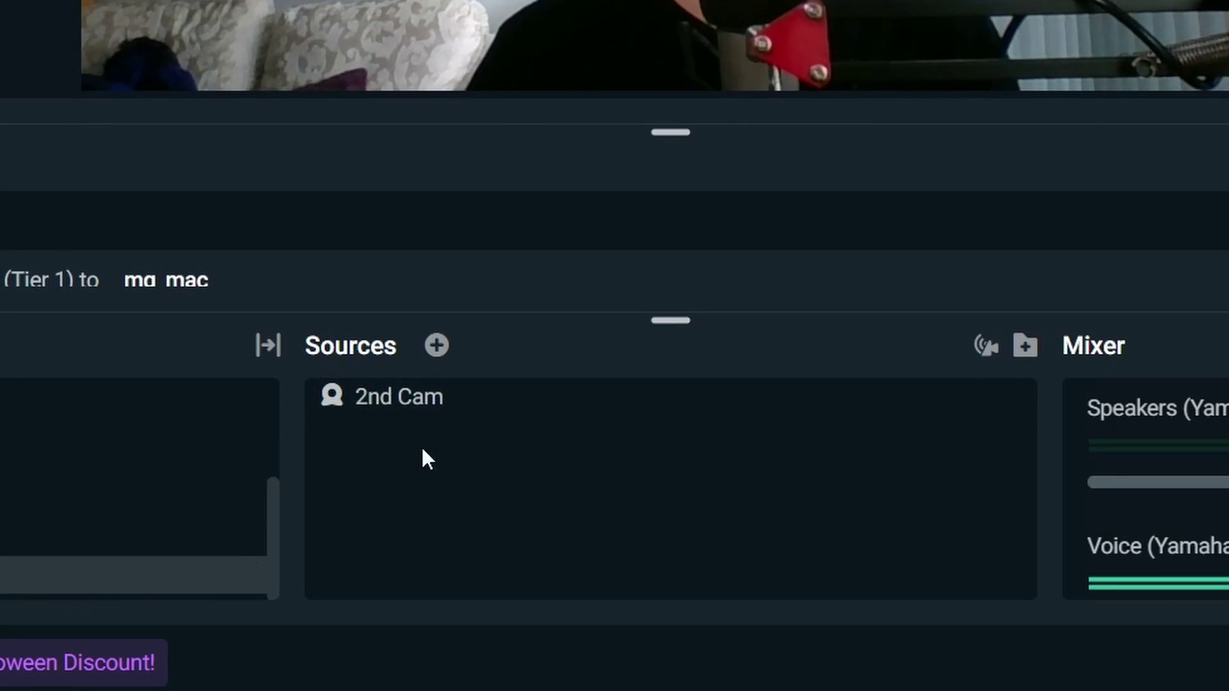
pyautogui.moveTo(529, 401)
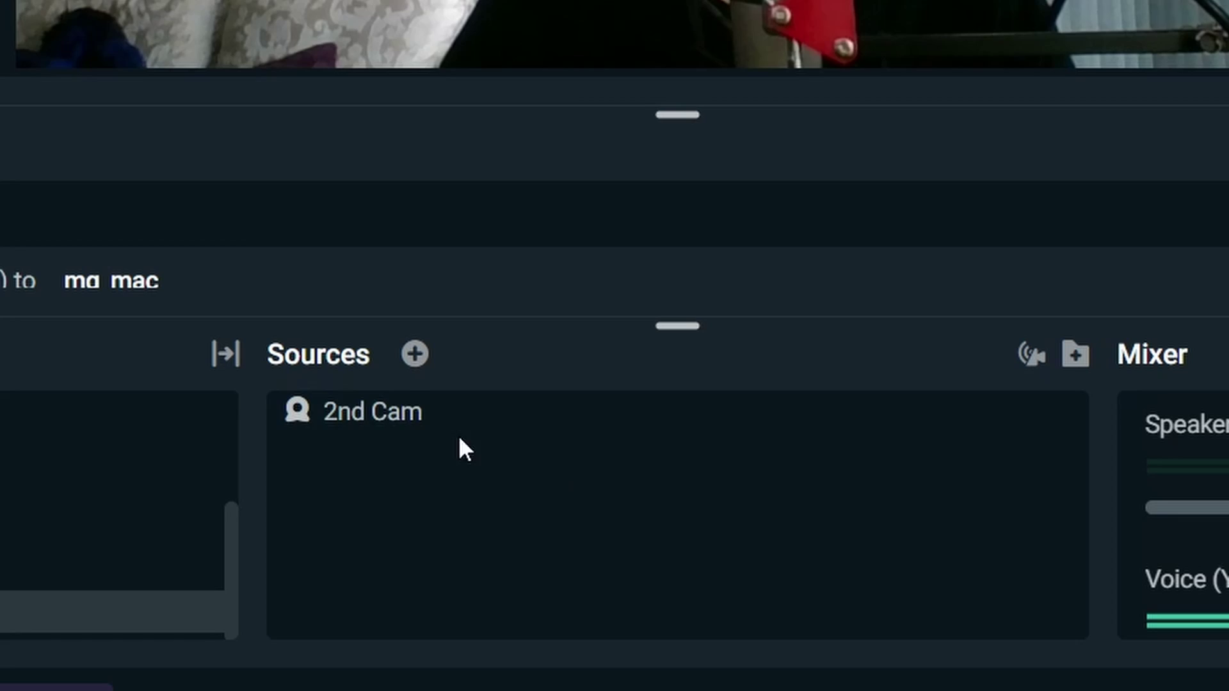
pyautogui.moveTo(523, 424)
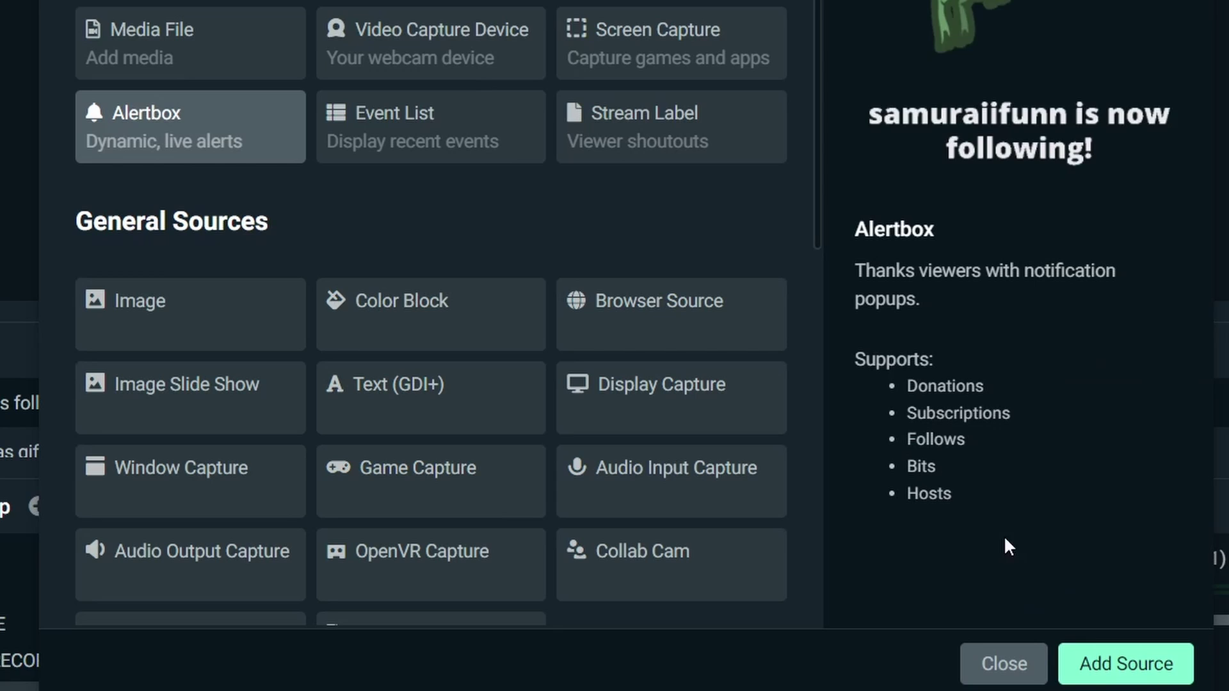
pyautogui.click(1116, 665)
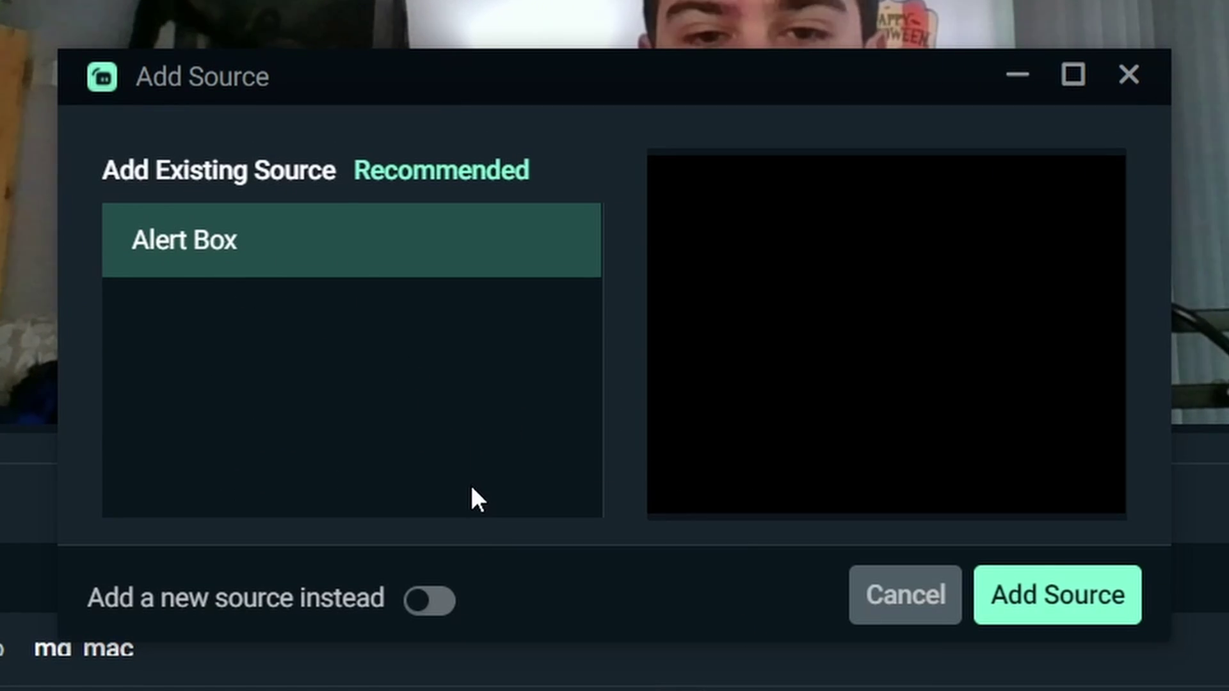
pyautogui.click(430, 601)
pyautogui.hotkey('ctrl', 'a')
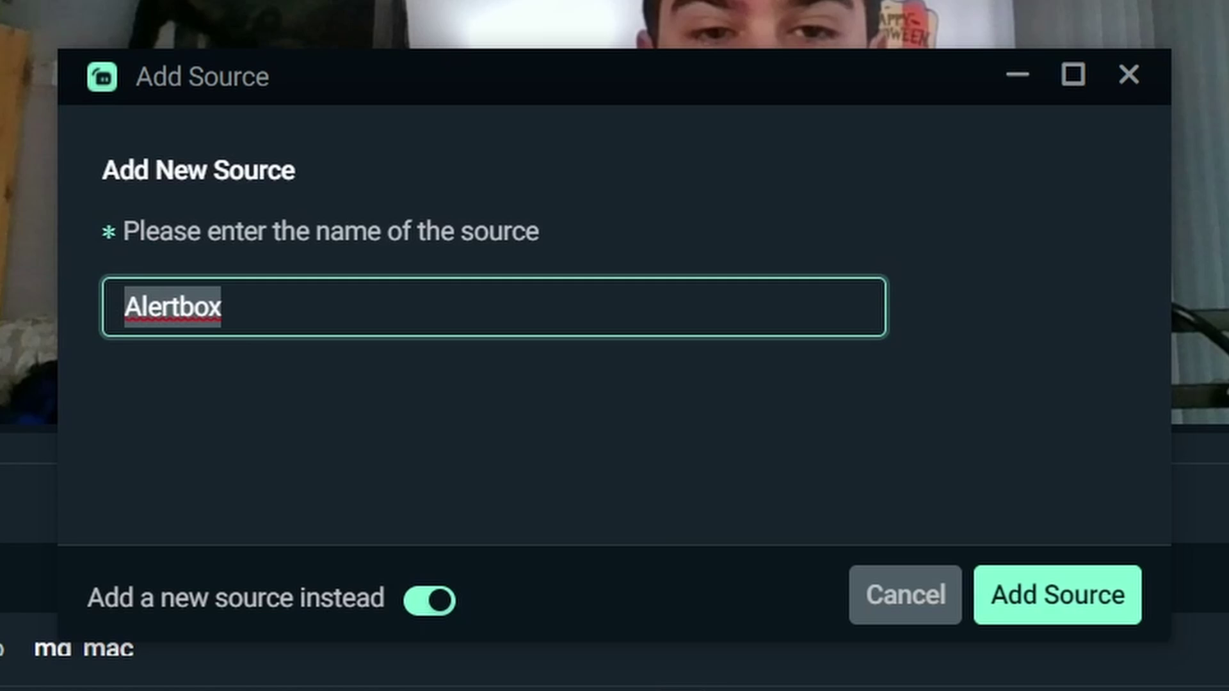
pyautogui.write('YT Al')
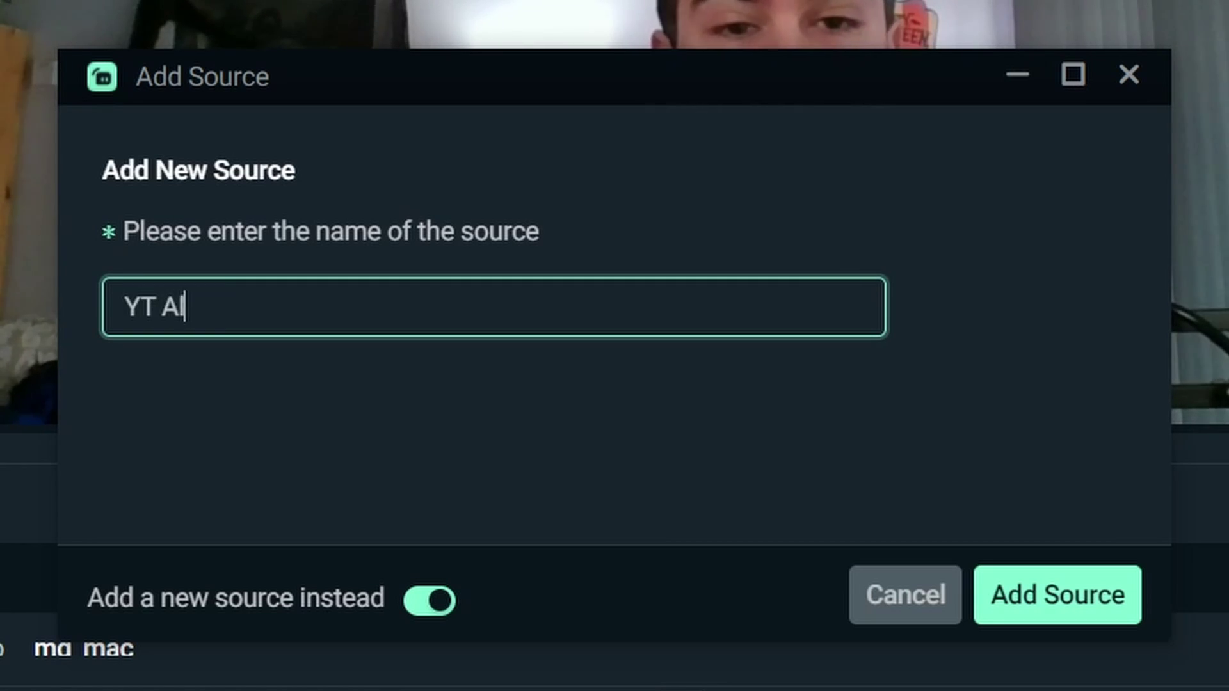
pyautogui.write('ertbox')
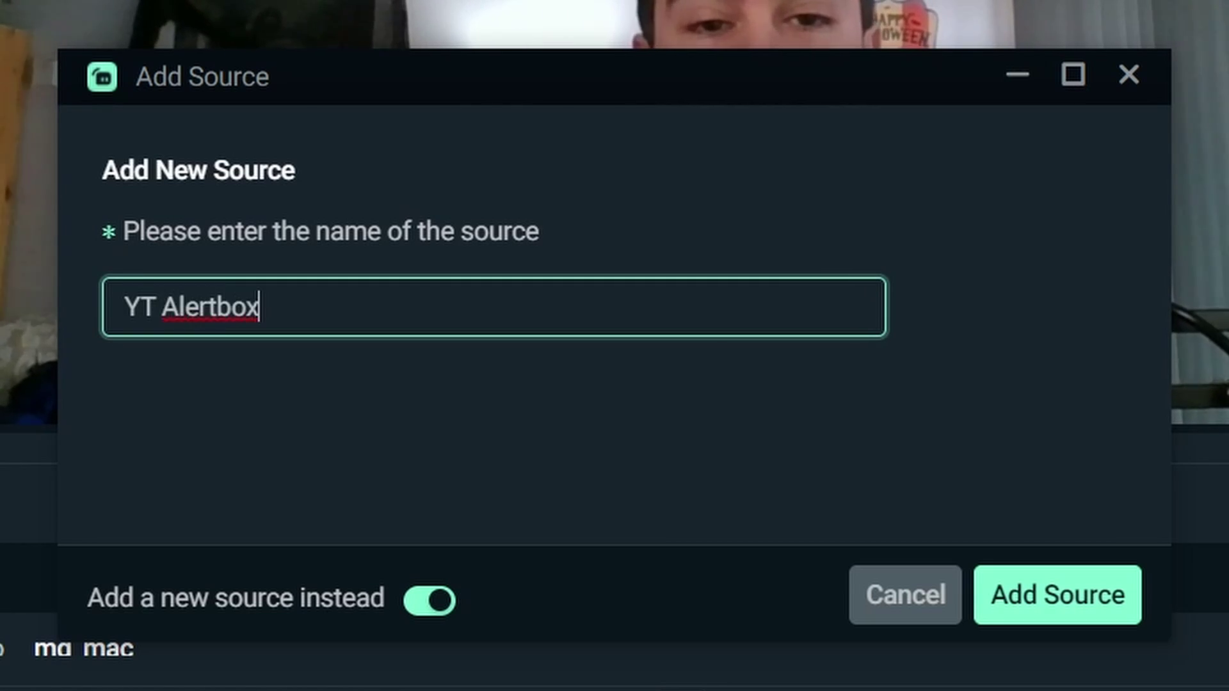
pyautogui.click(1075, 603)
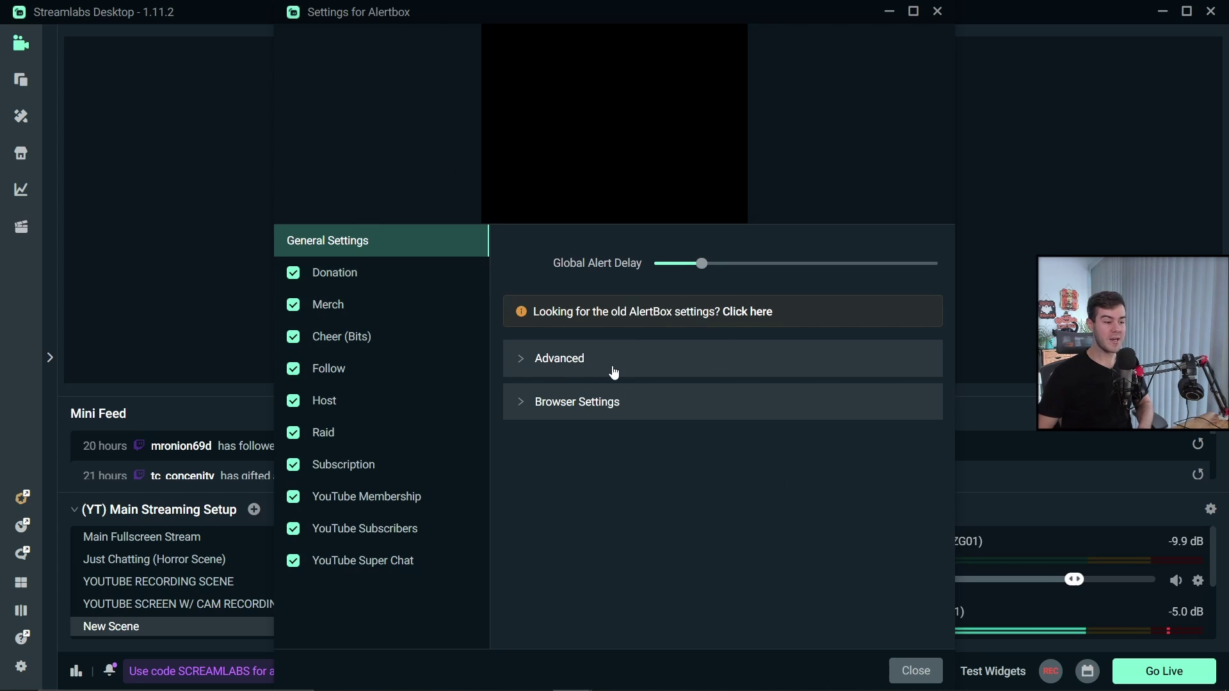
# Step: Switch the alert box settings to the old editor and back to the new one, then close the window
pyautogui.click(747, 313)
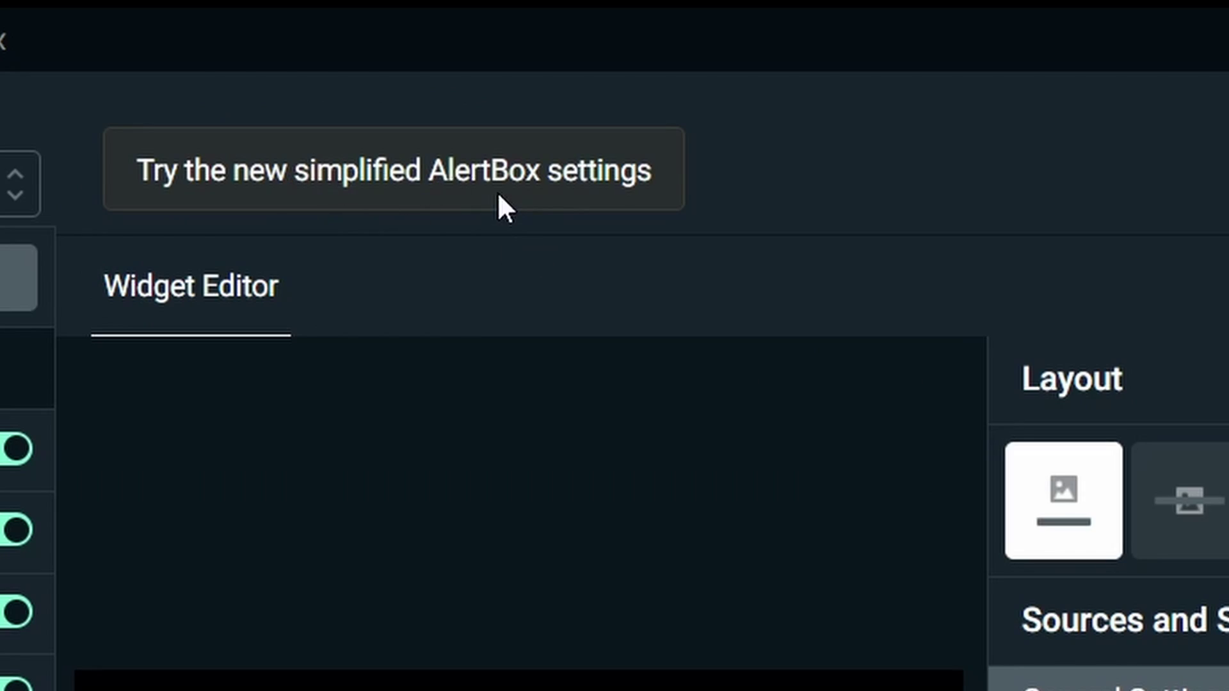
pyautogui.click(483, 193)
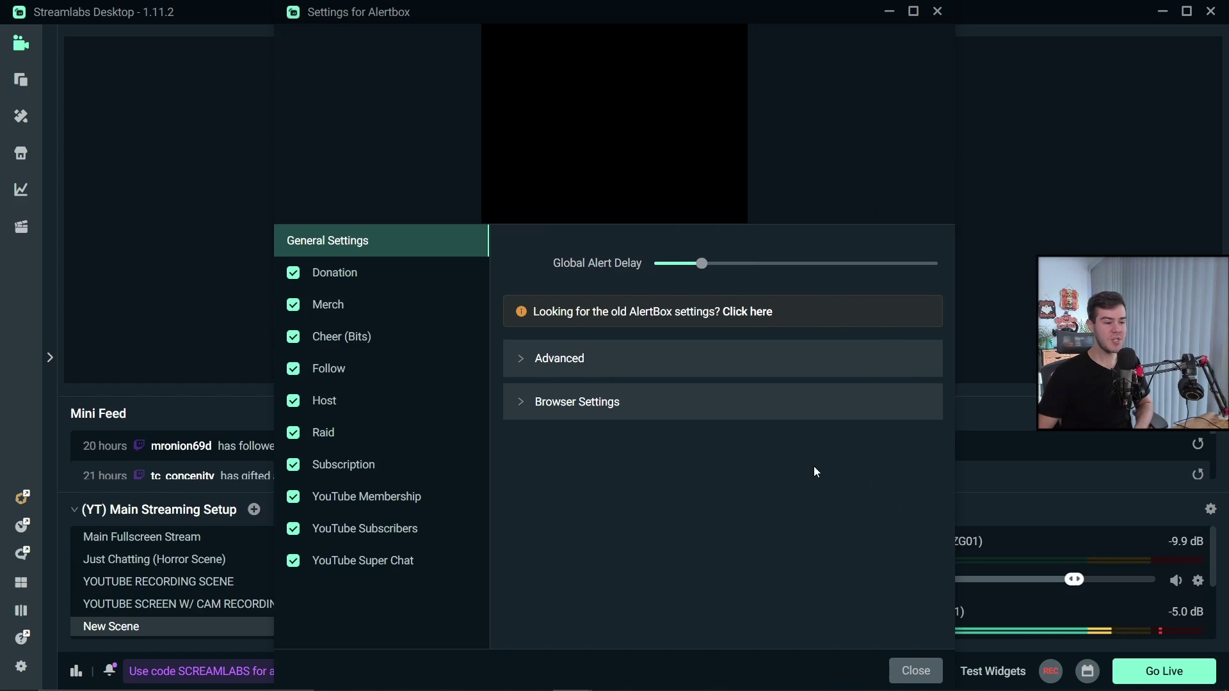
pyautogui.click(916, 671)
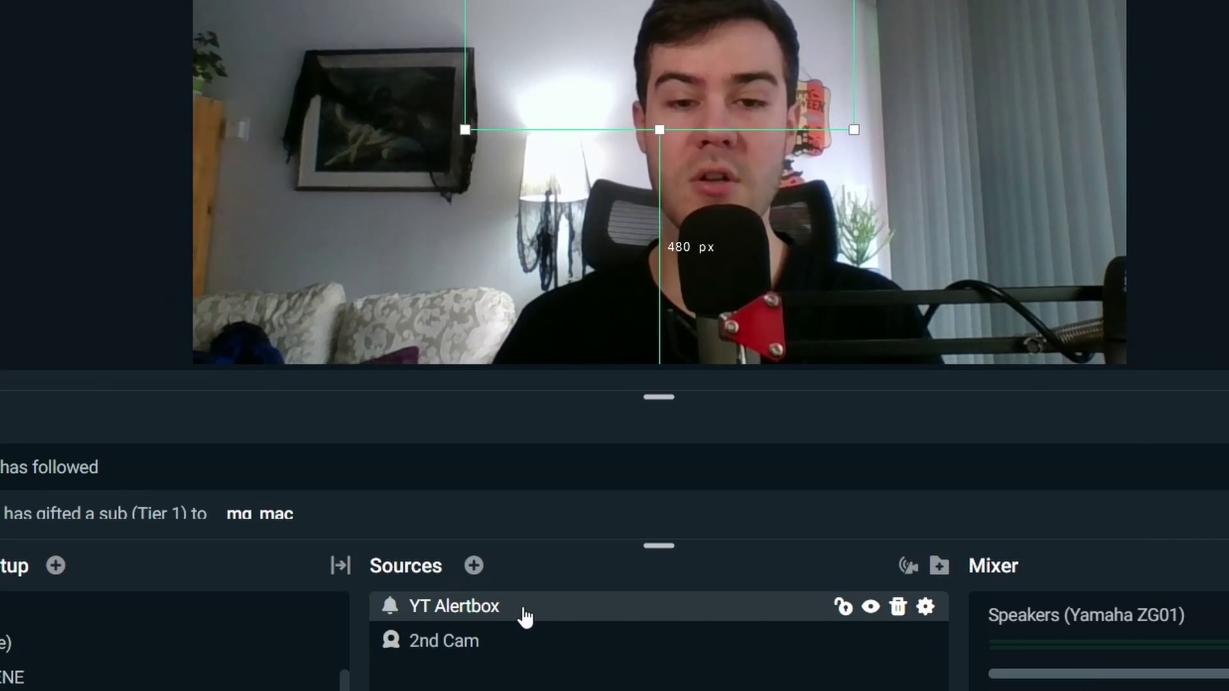
# Step: Reorder YT Alertbox relative to 2nd Cam in the Sources list
pyautogui.moveTo(488, 615)
pyautogui.mouseDown()
pyautogui.moveTo(493, 658)
pyautogui.moveTo(500, 613)
pyautogui.mouseUp()
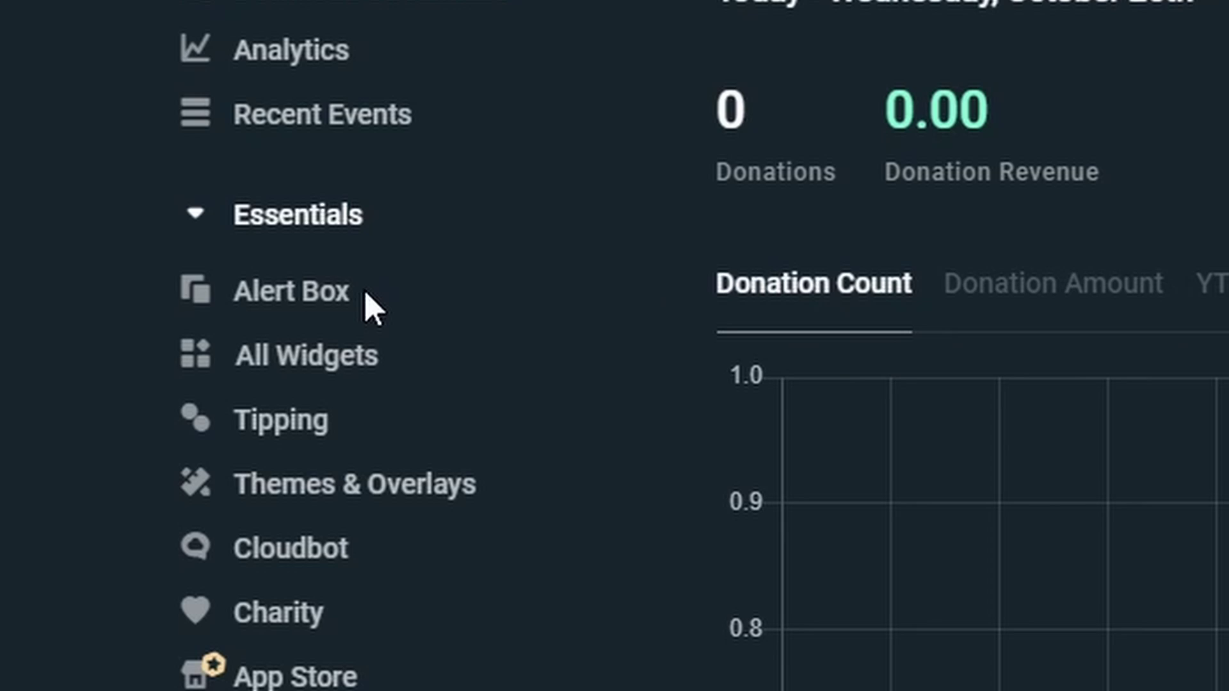
# Step: Review the Alert Box general settings, including the 5s alert delay and Profanity Filter options
pyautogui.click(346, 292)
pyautogui.scroll(-3, 425, 318)
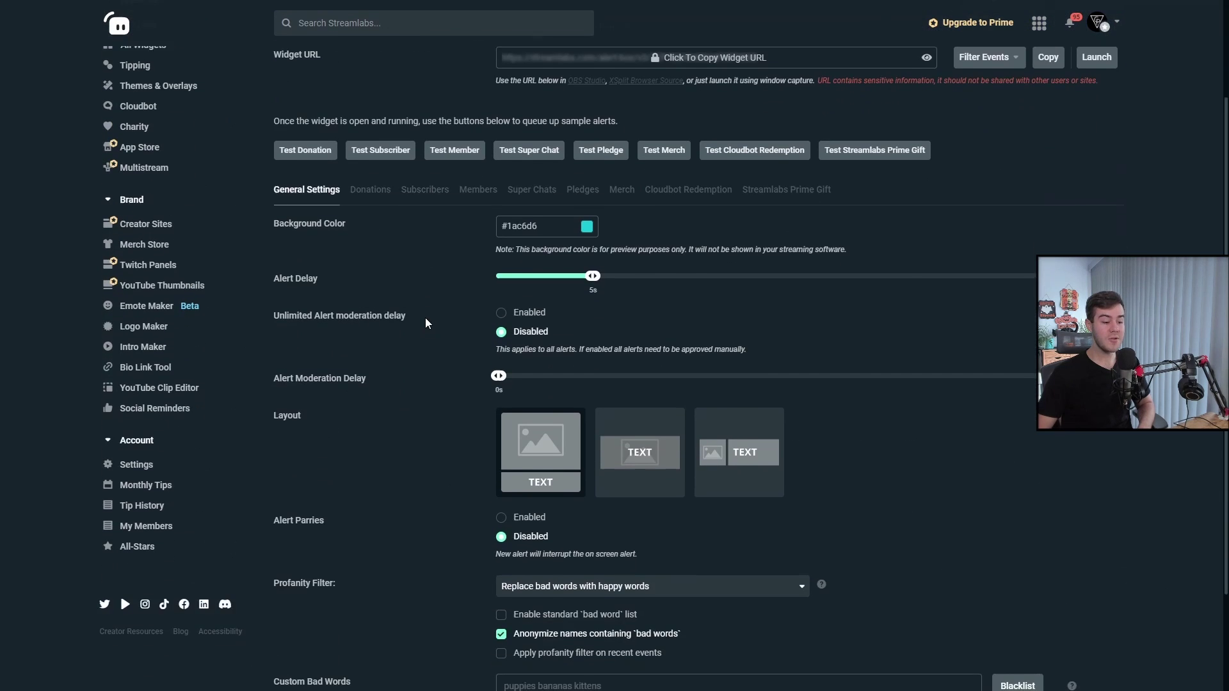
pyautogui.scroll(4, 425, 318)
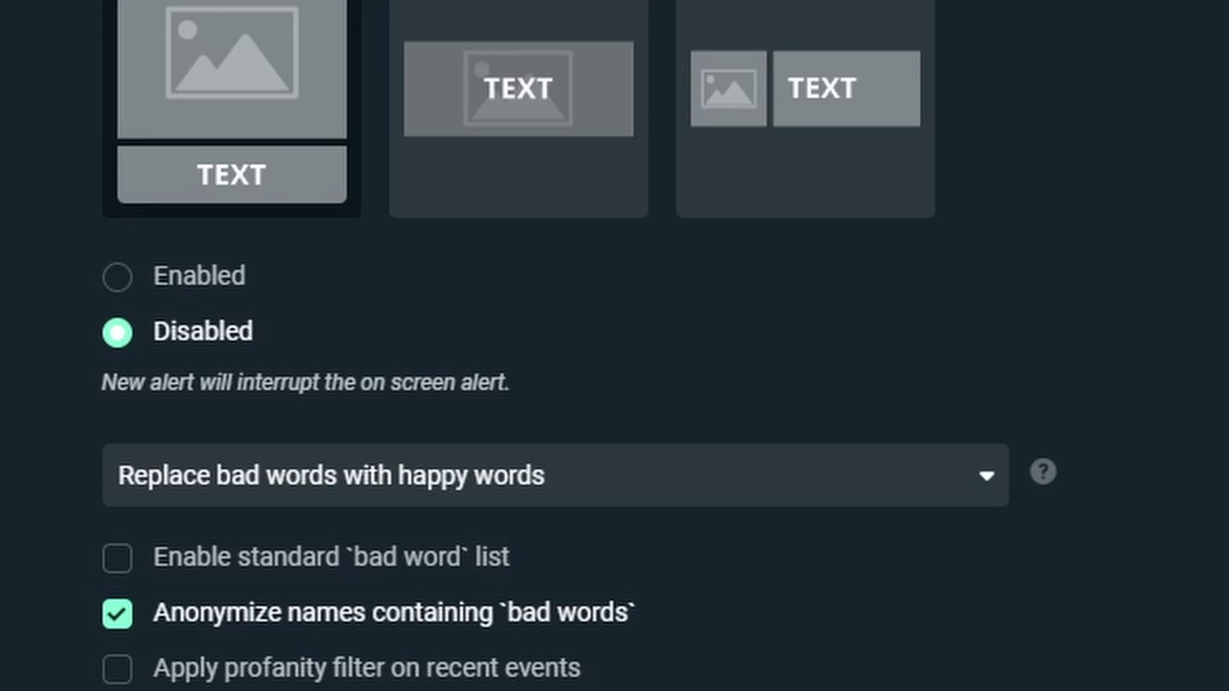
pyautogui.click(607, 480)
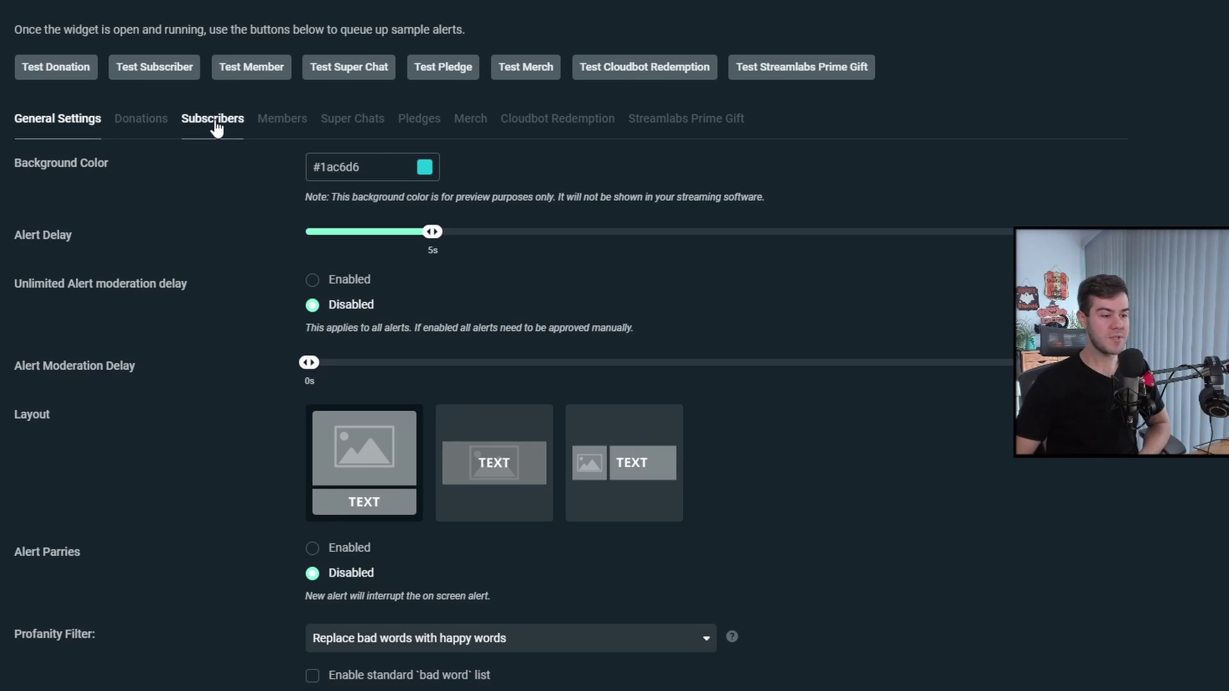
# Step: Play two test subscriber alerts and move the alert box frame further left in the preview
pyautogui.scroll(10, 213, 154)
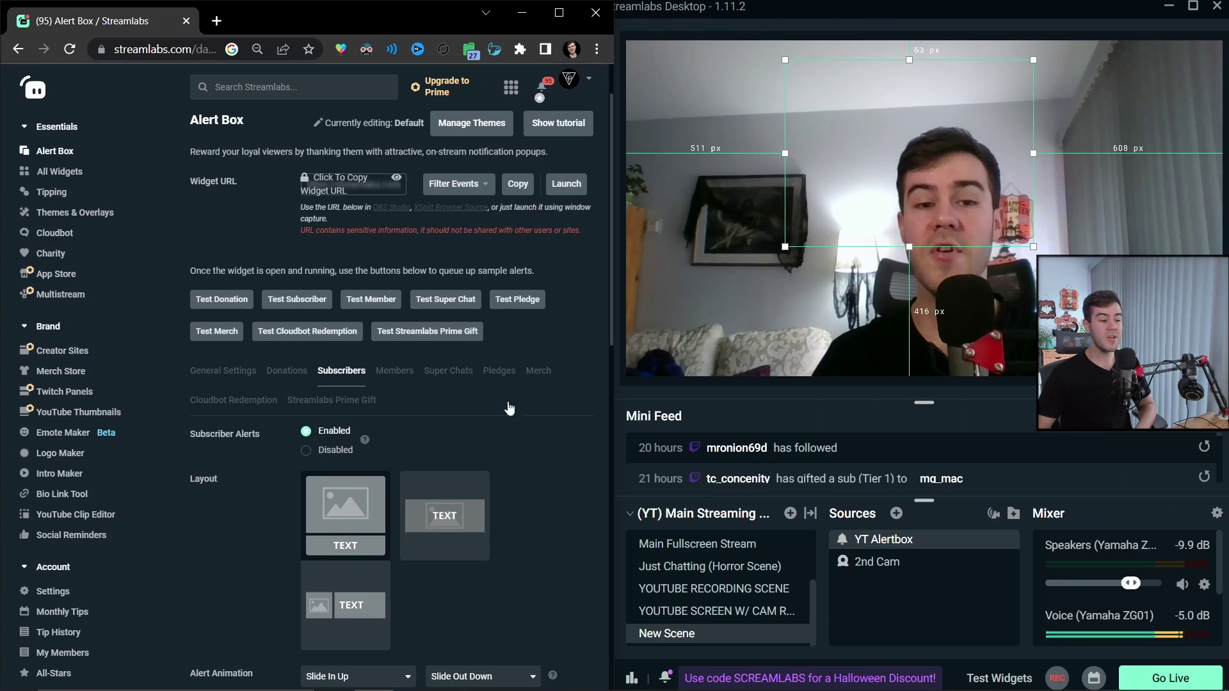
pyautogui.scroll(-5, 621, 359)
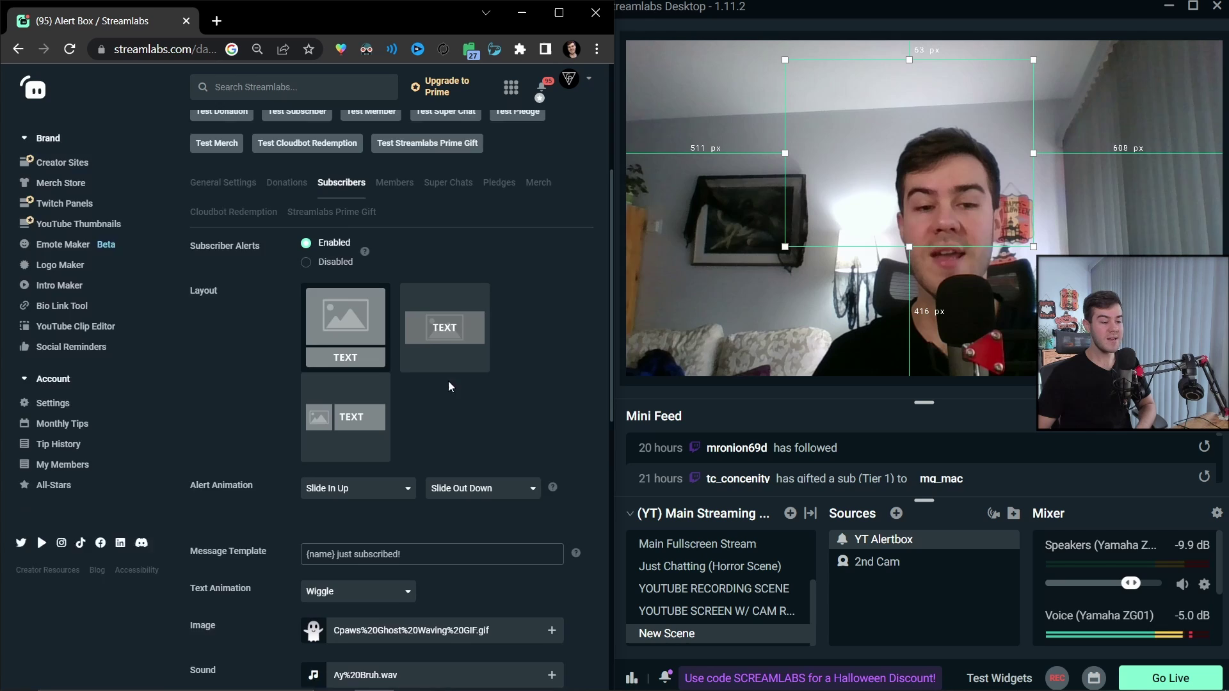
pyautogui.scroll(5, 554, 429)
pyautogui.scroll(1, 476, 438)
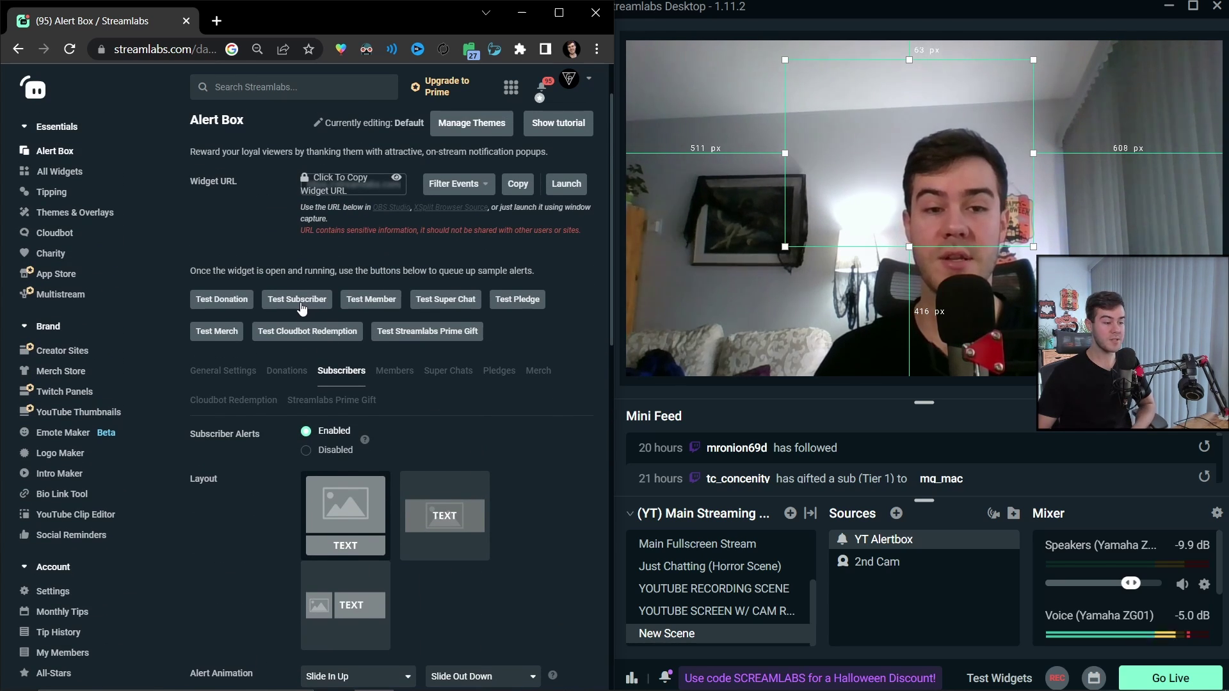
pyautogui.click(298, 299)
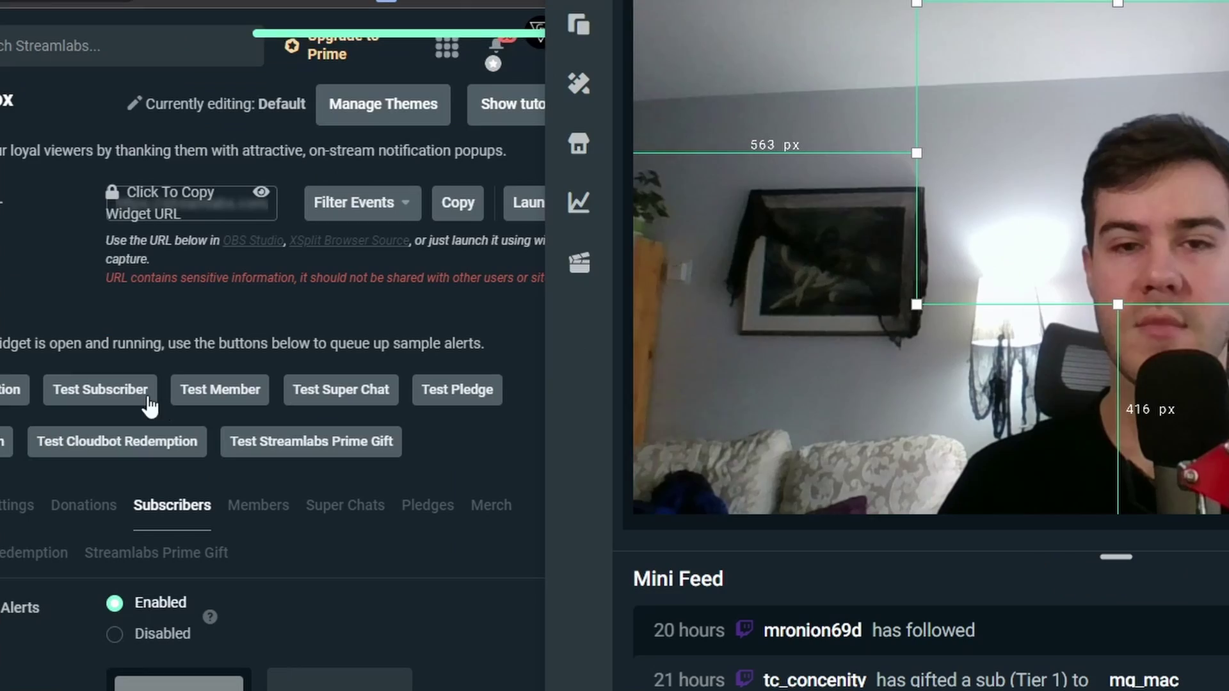
pyautogui.click(297, 301)
pyautogui.moveTo(1146, 192); pyautogui.dragTo(868, 170)
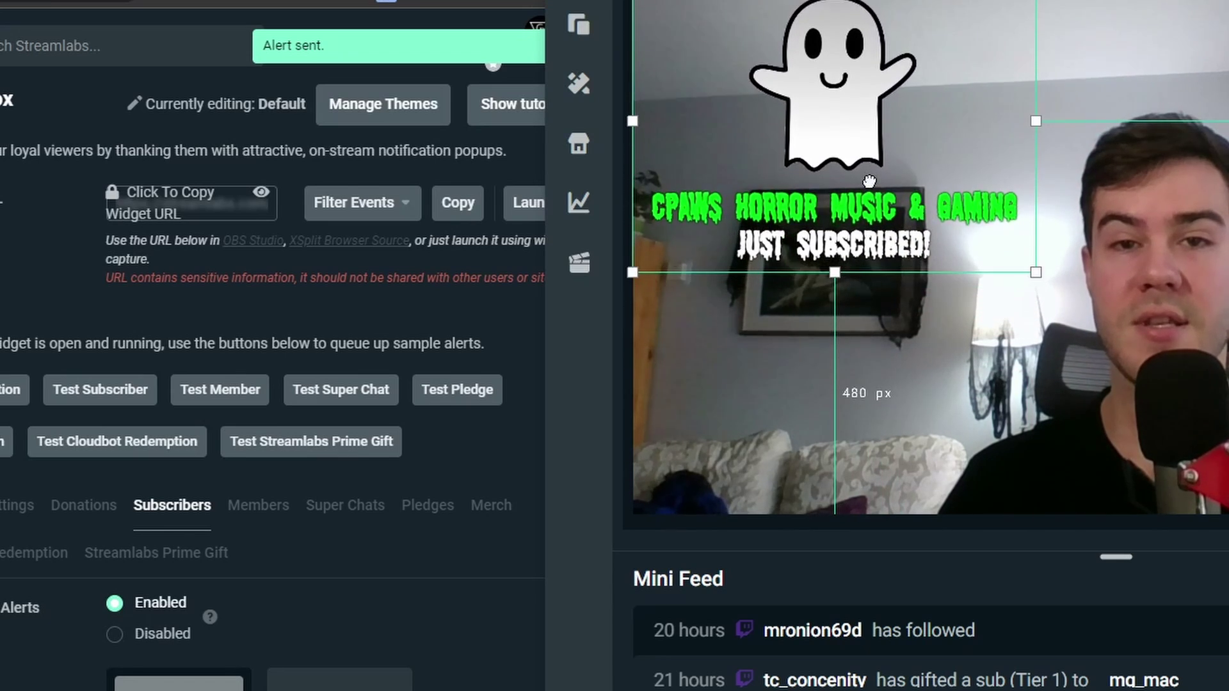
pyautogui.scroll(-5, 292, 397)
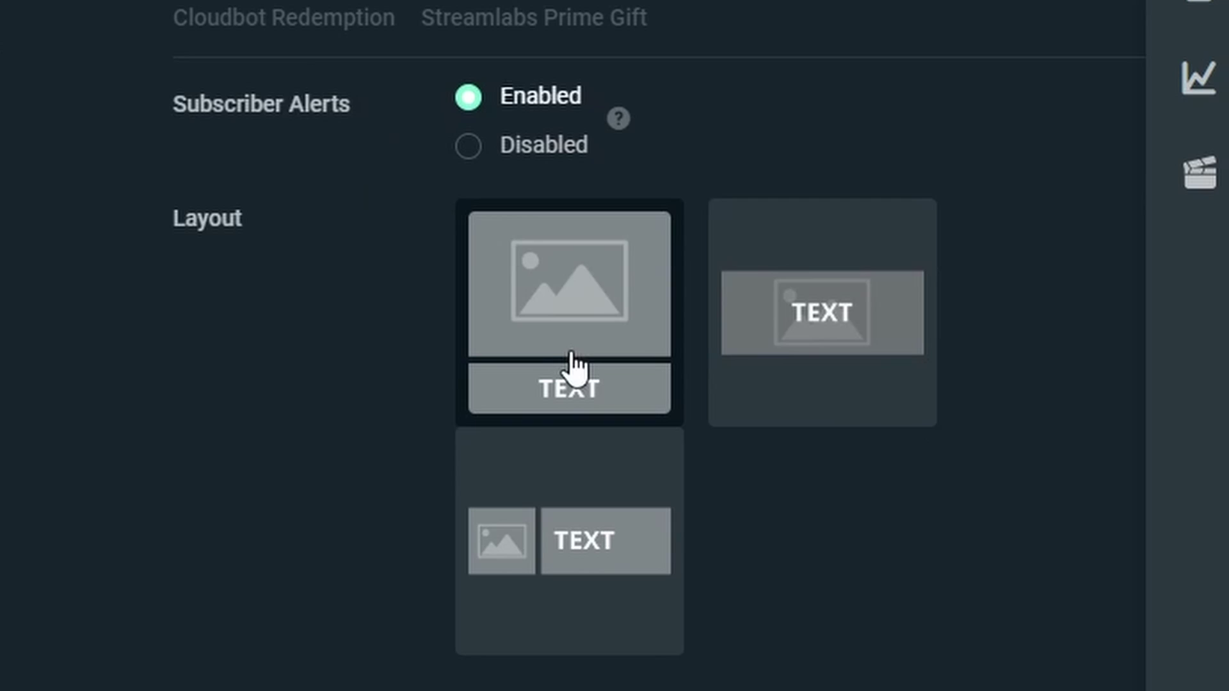
# Step: Choose a layout for the subscriber alert and save the Alert Box settings
pyautogui.scroll(3, 540, 365)
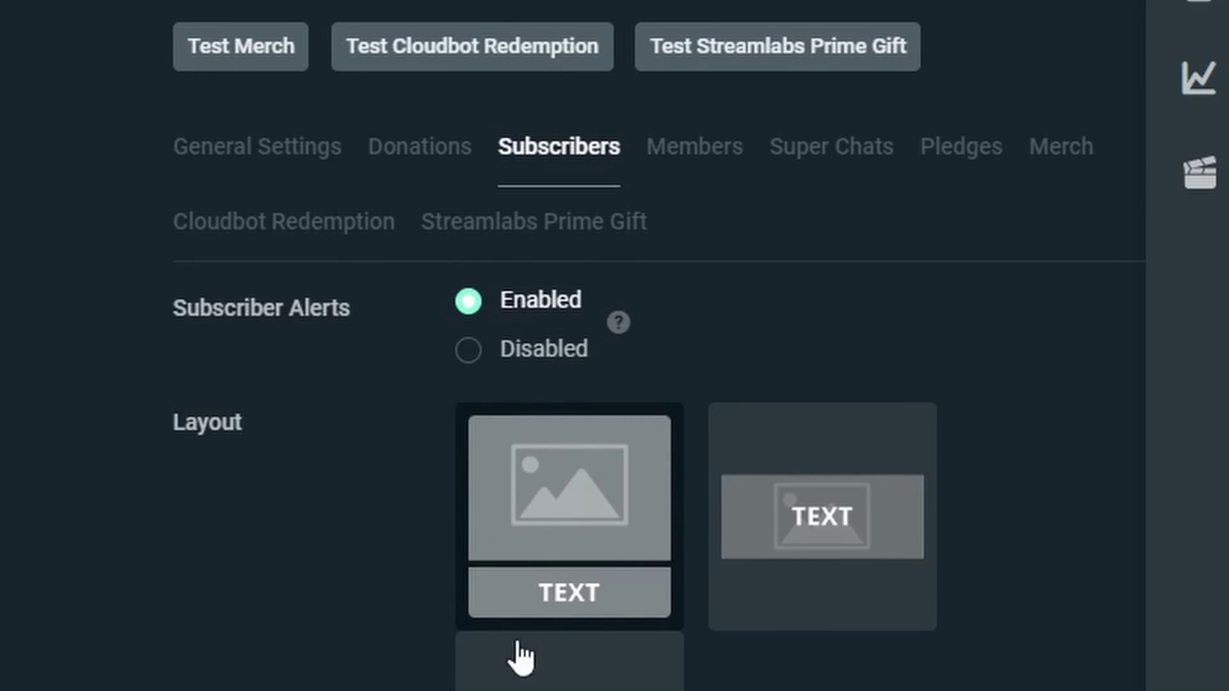
pyautogui.click(839, 560)
pyautogui.scroll(3, 989, 608)
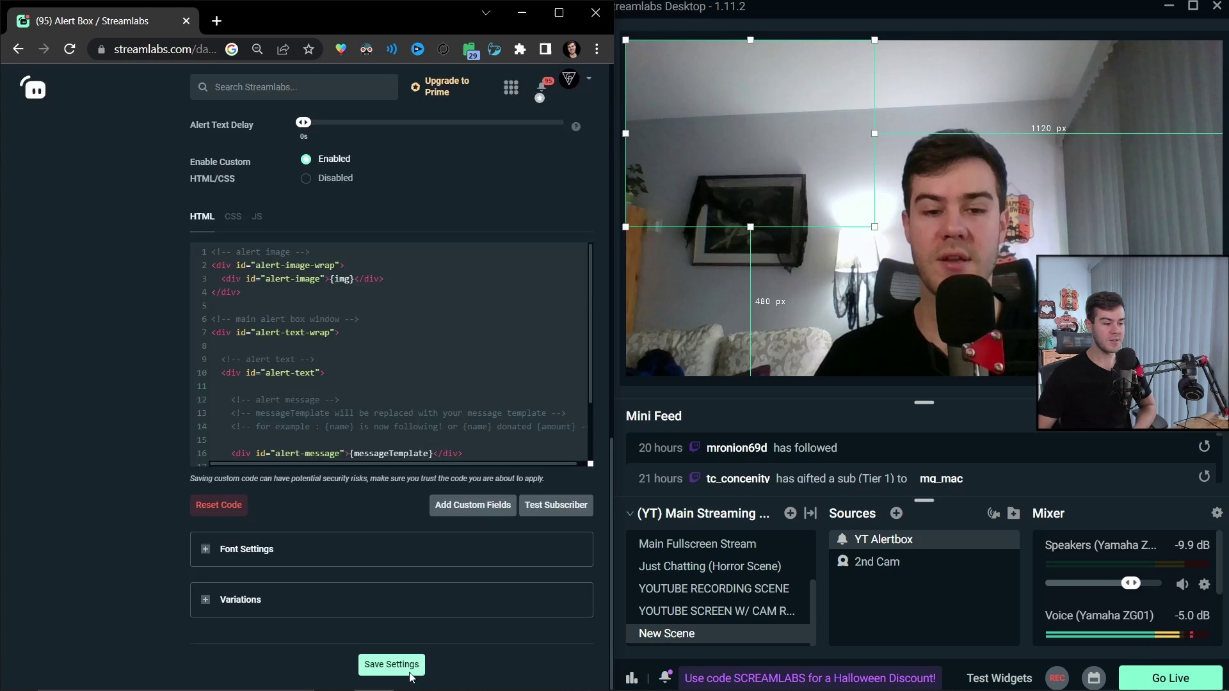
pyautogui.click(410, 672)
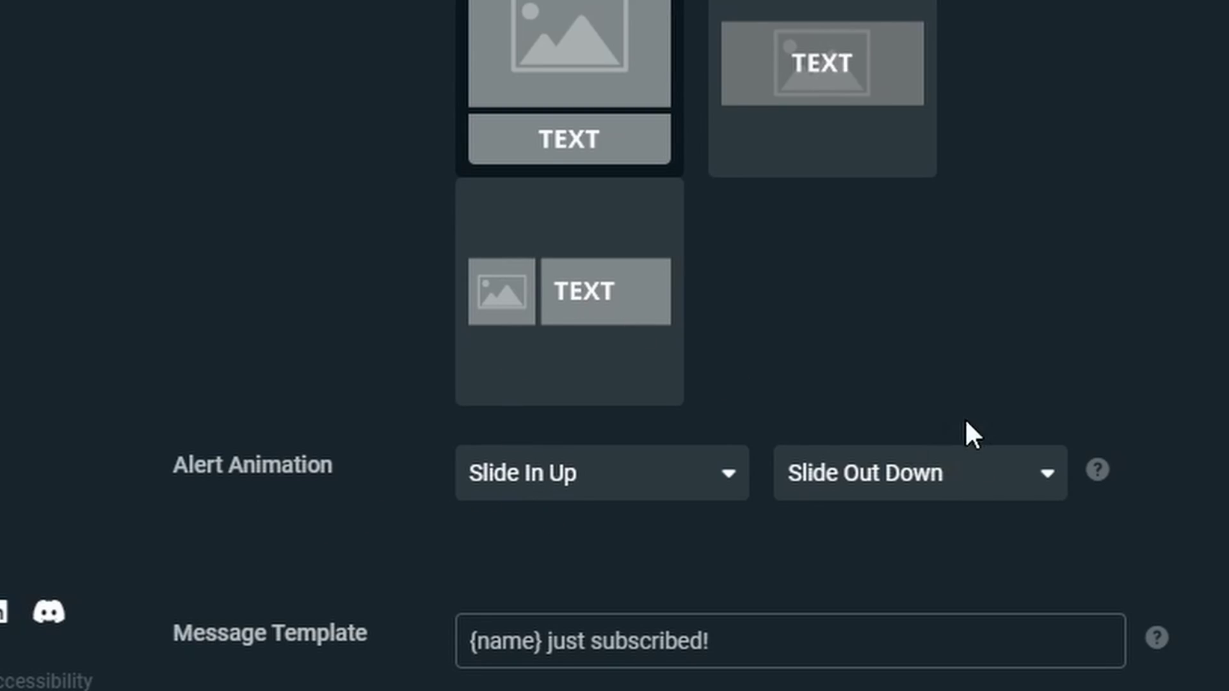
pyautogui.scroll(-3, 502, 576)
pyautogui.click(659, 272)
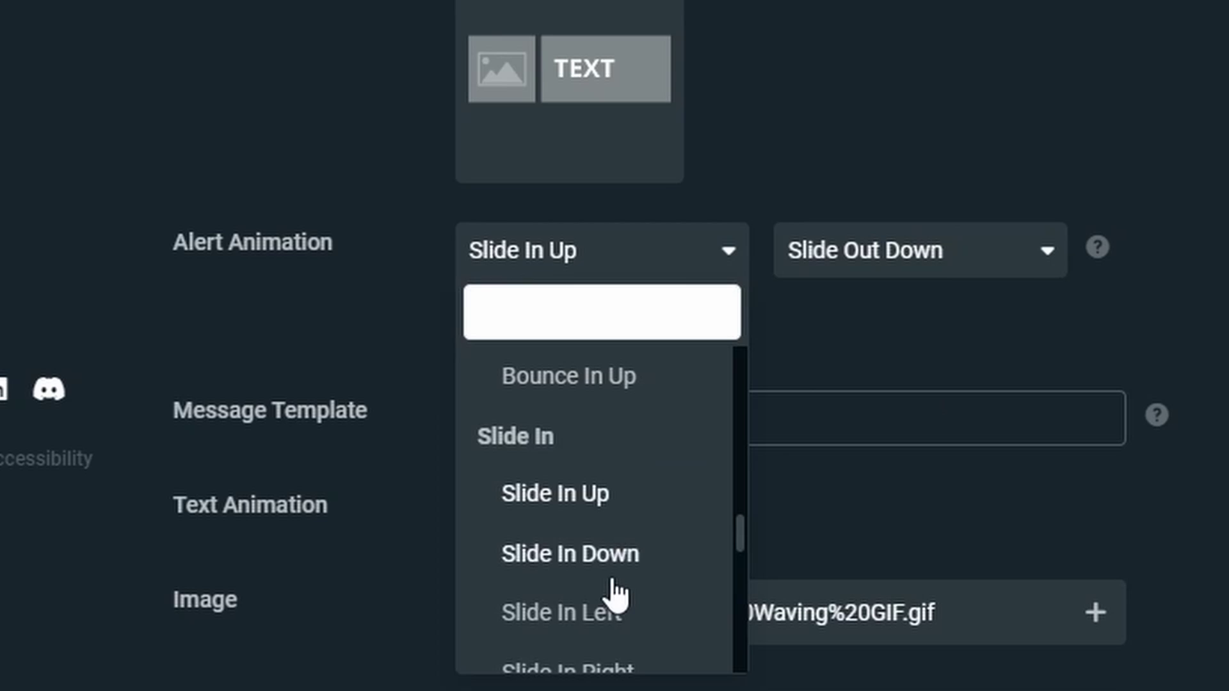
pyautogui.scroll(10, 624, 563)
pyautogui.scroll(-3, 237, 247)
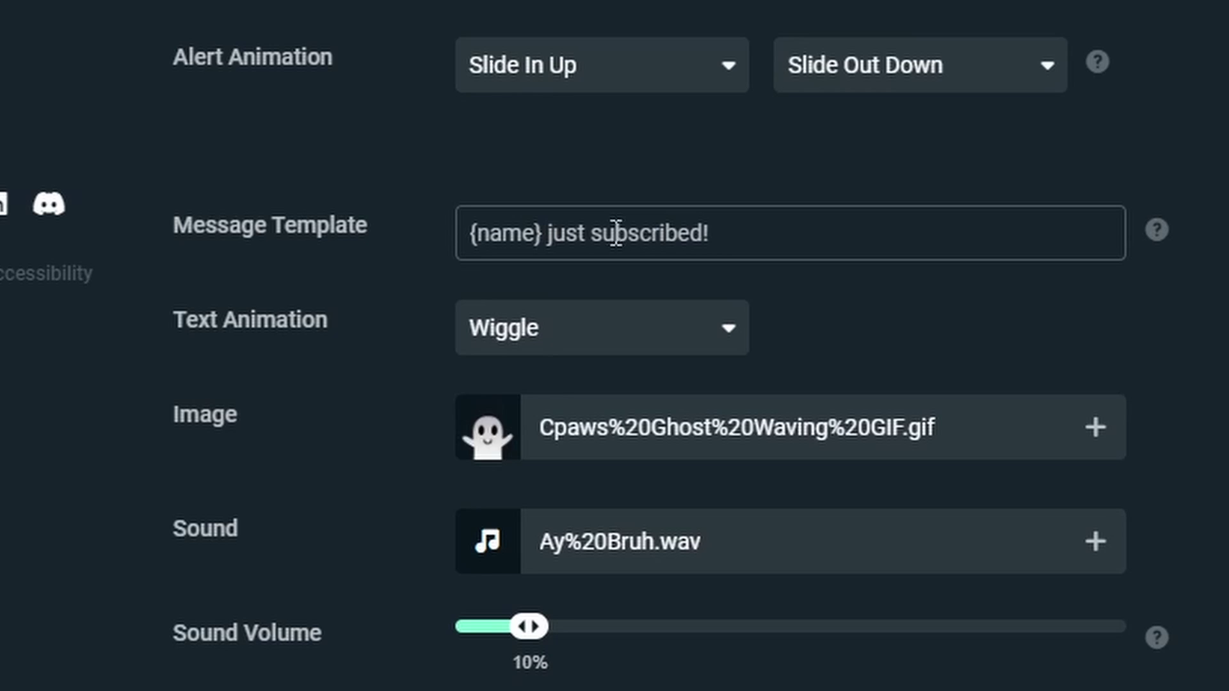
pyautogui.scroll(3, 683, 273)
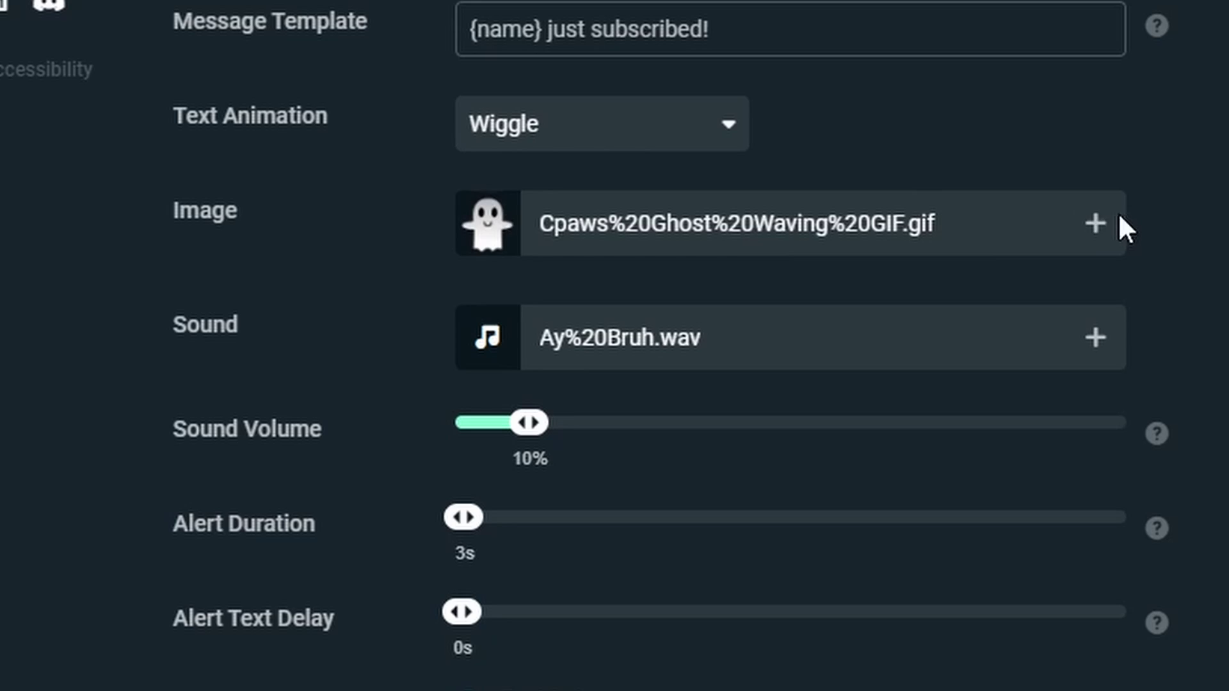
pyautogui.click(1096, 223)
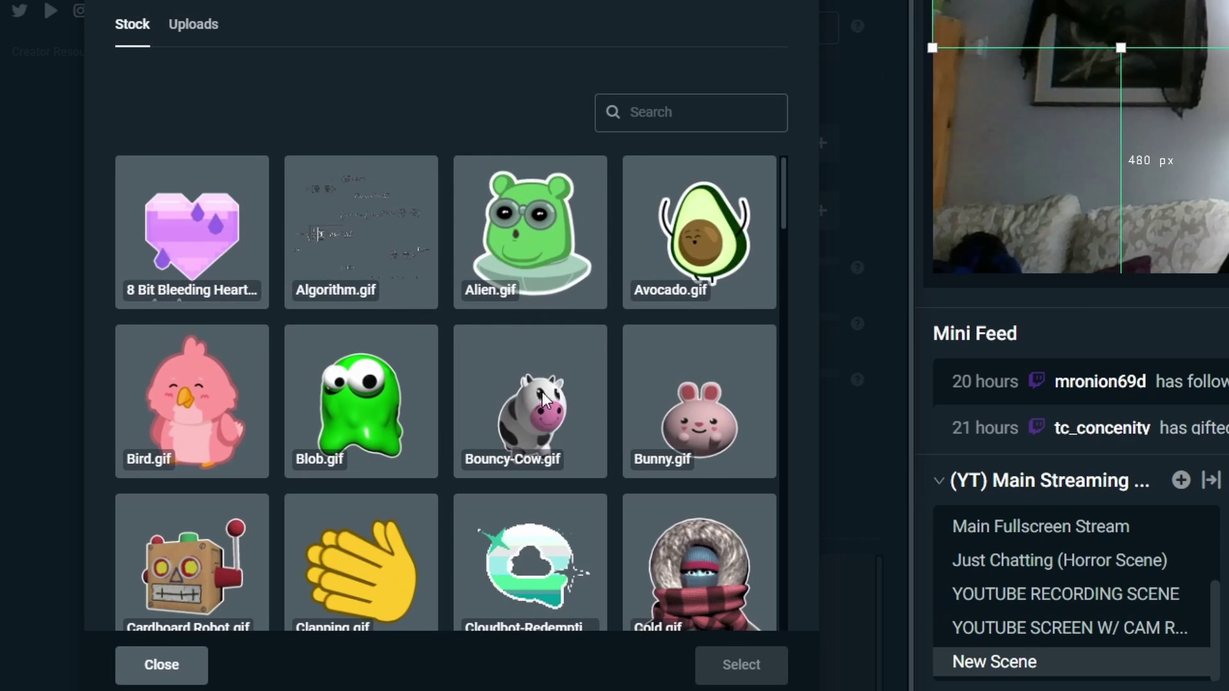
# Step: Browse the gallery's stock images, then switch to Uploads to find the ghost waving GIF
pyautogui.scroll(-4, 455, 314)
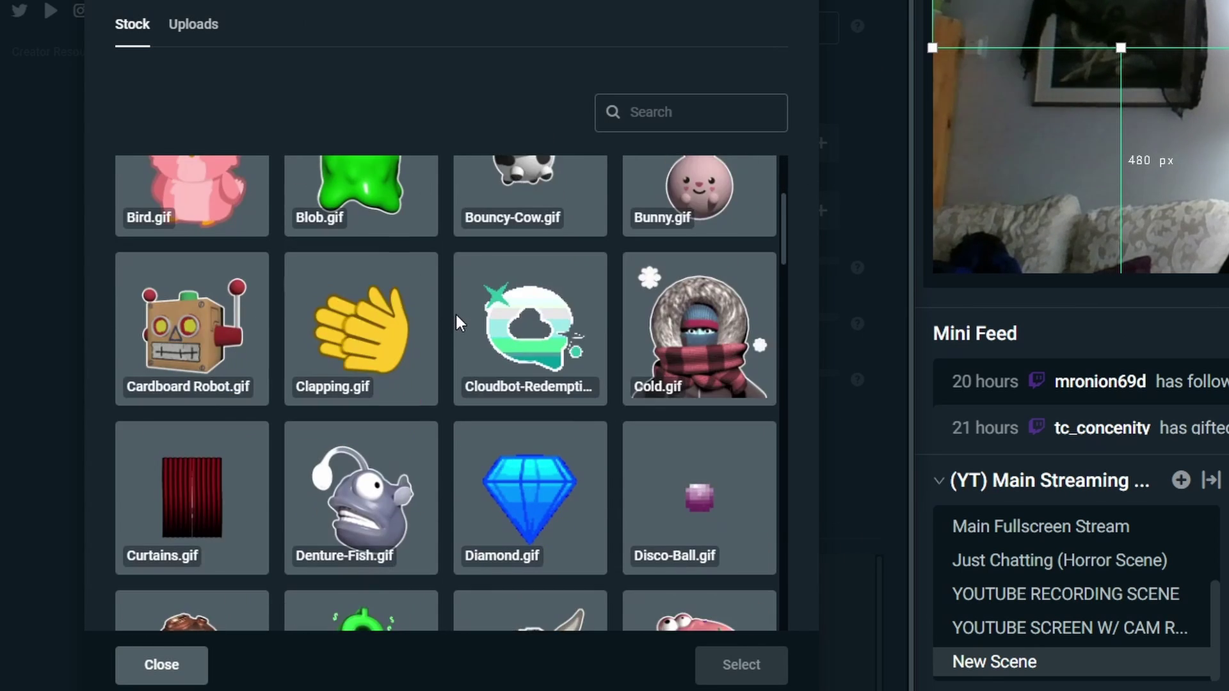
pyautogui.scroll(1, 456, 314)
pyautogui.scroll(3, 456, 313)
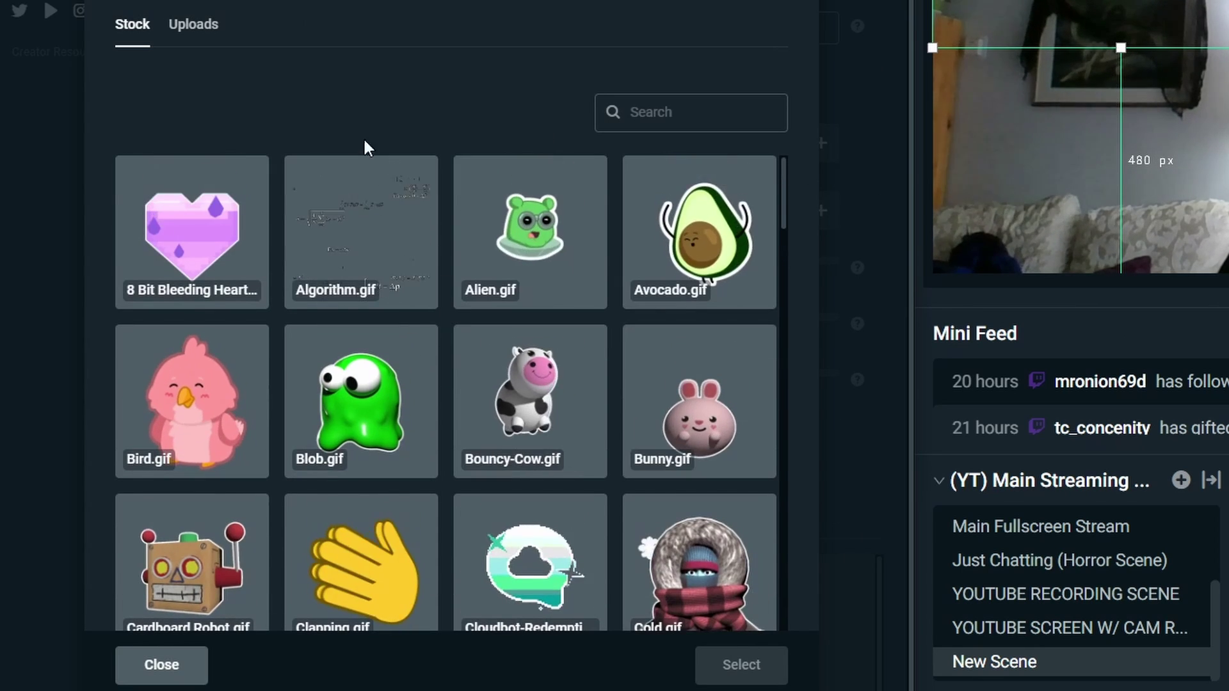
pyautogui.click(204, 27)
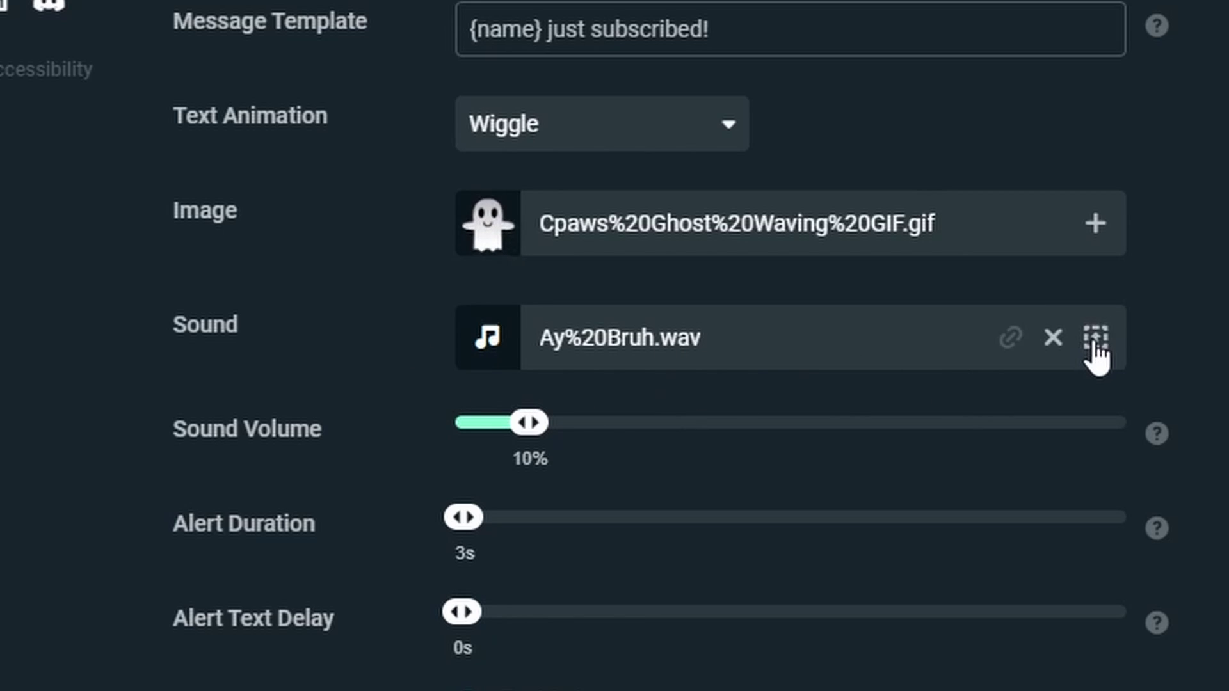
pyautogui.click(1092, 338)
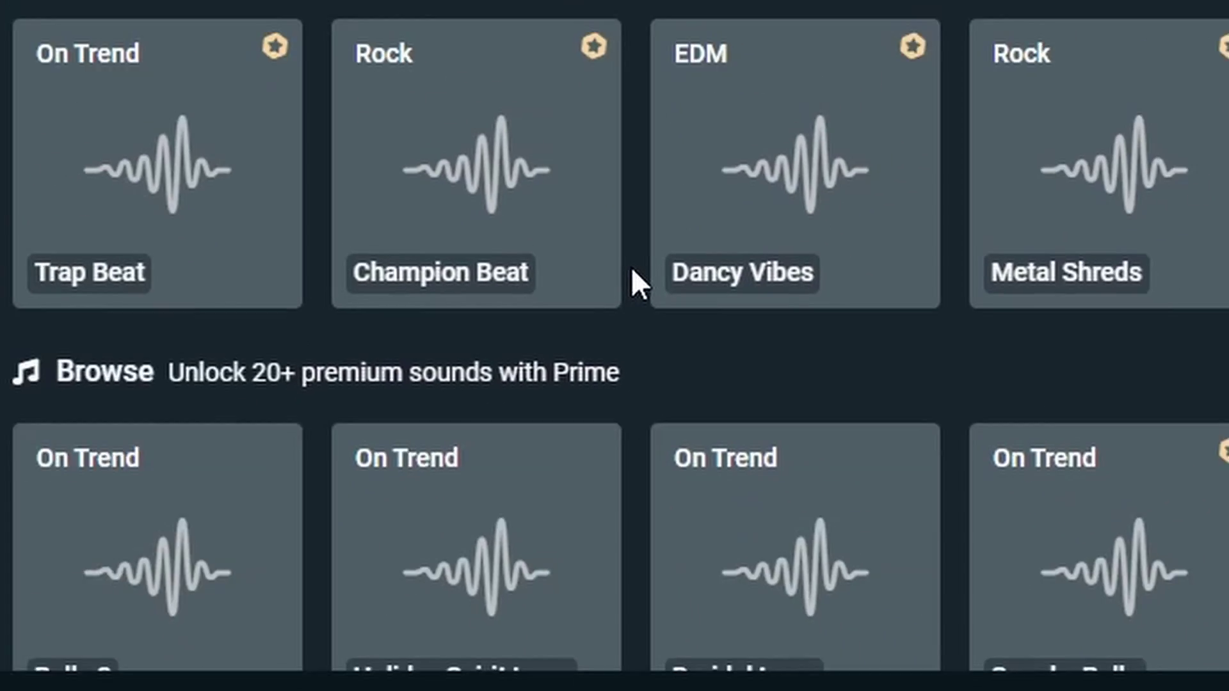
pyautogui.scroll(-5, 656, 269)
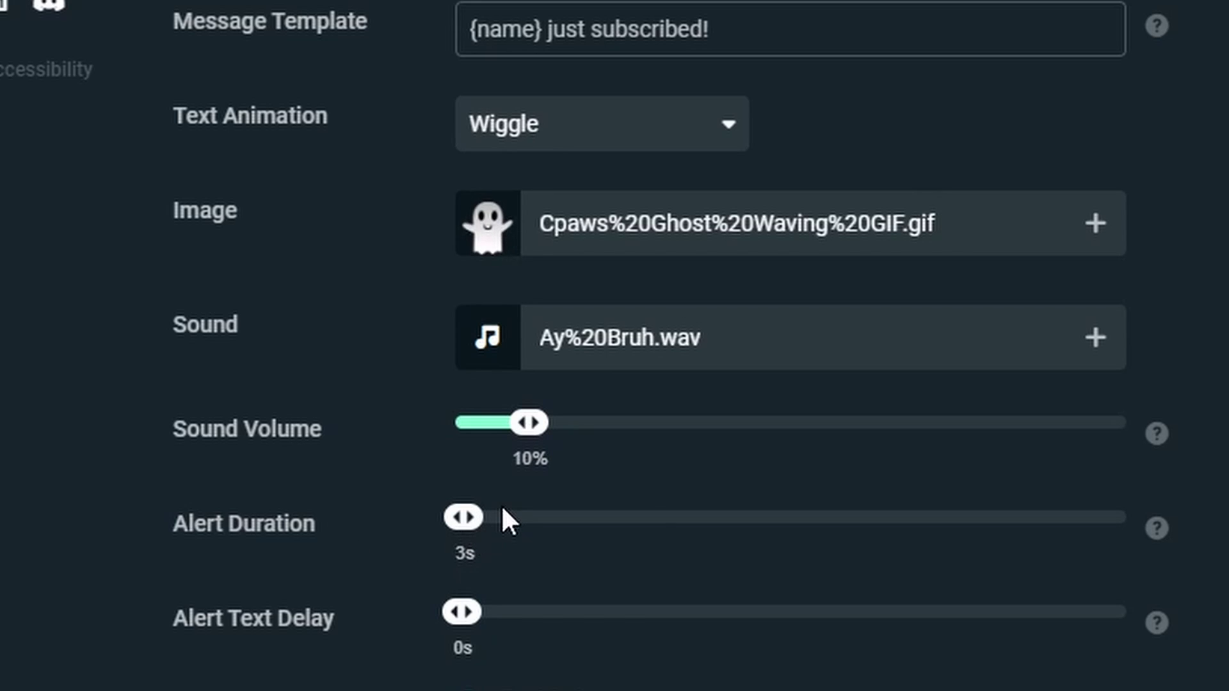
# Step: Save the subscriber alert with custom HTML/CSS and the Dawning of a New Day font at 64px
pyautogui.scroll(-3, 497, 530)
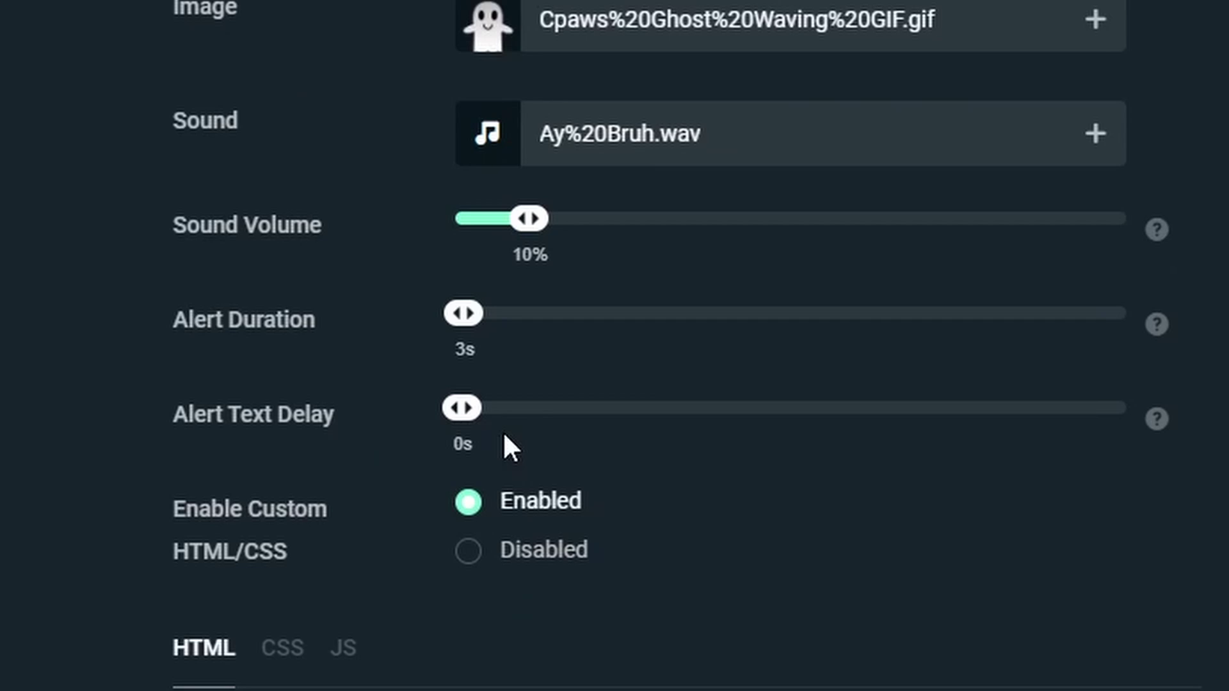
pyautogui.scroll(-3, 525, 405)
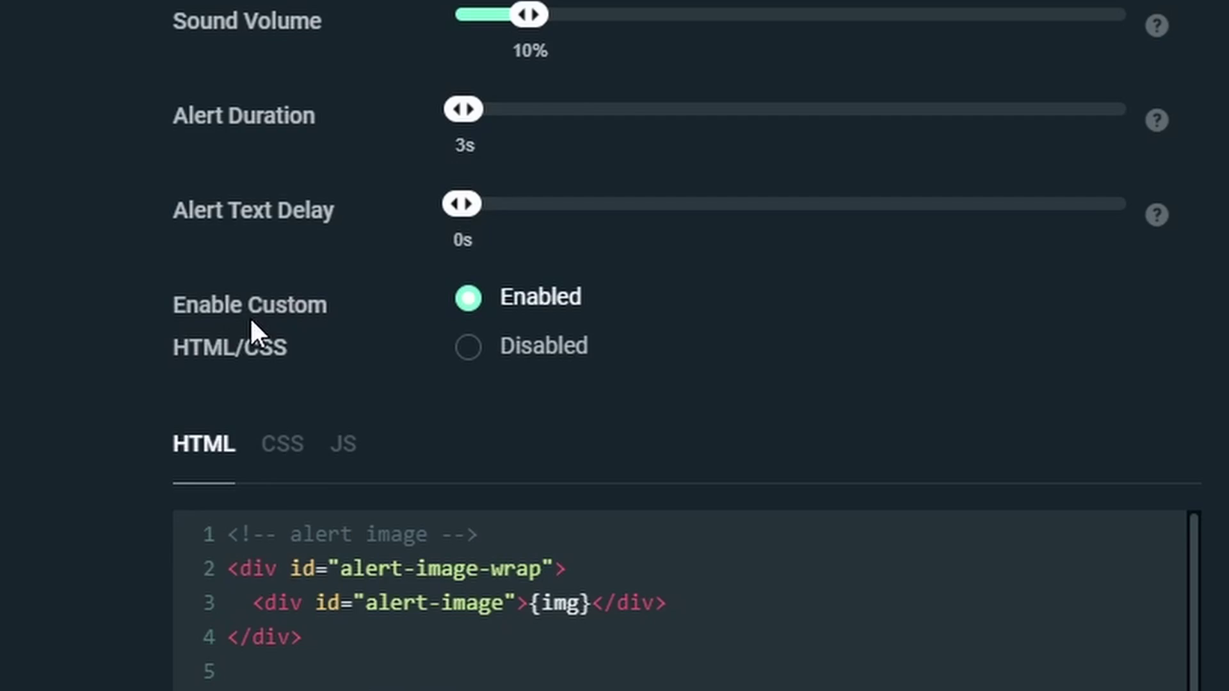
pyautogui.scroll(-6, 250, 316)
pyautogui.scroll(-12, 14, 633)
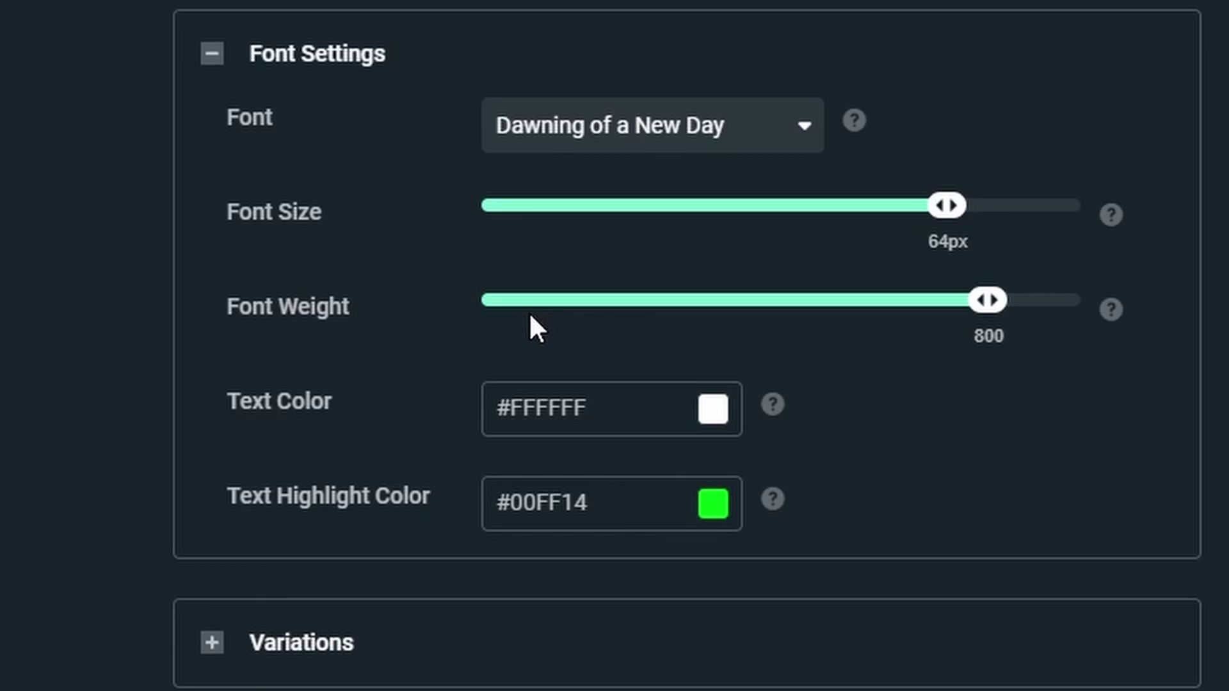
pyautogui.scroll(-3, 530, 315)
pyautogui.click(690, 636)
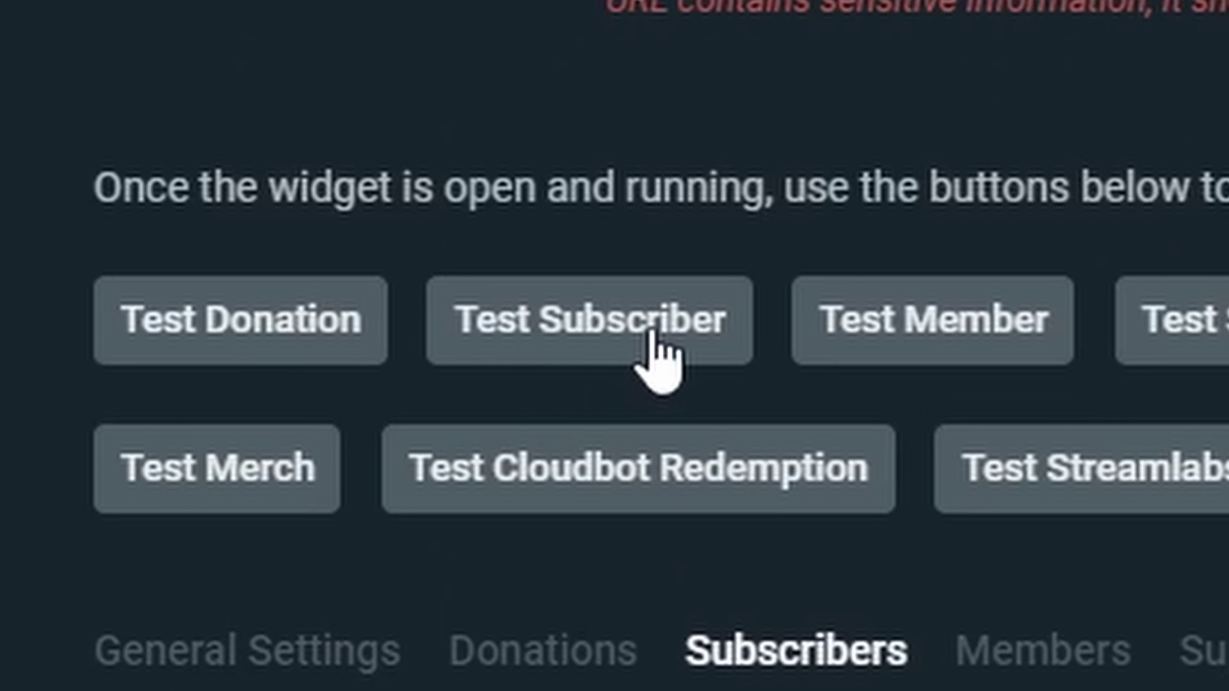
# Step: Open the Super Chats alert settings and play a test Super Chat alert in the preview
pyautogui.click(519, 432)
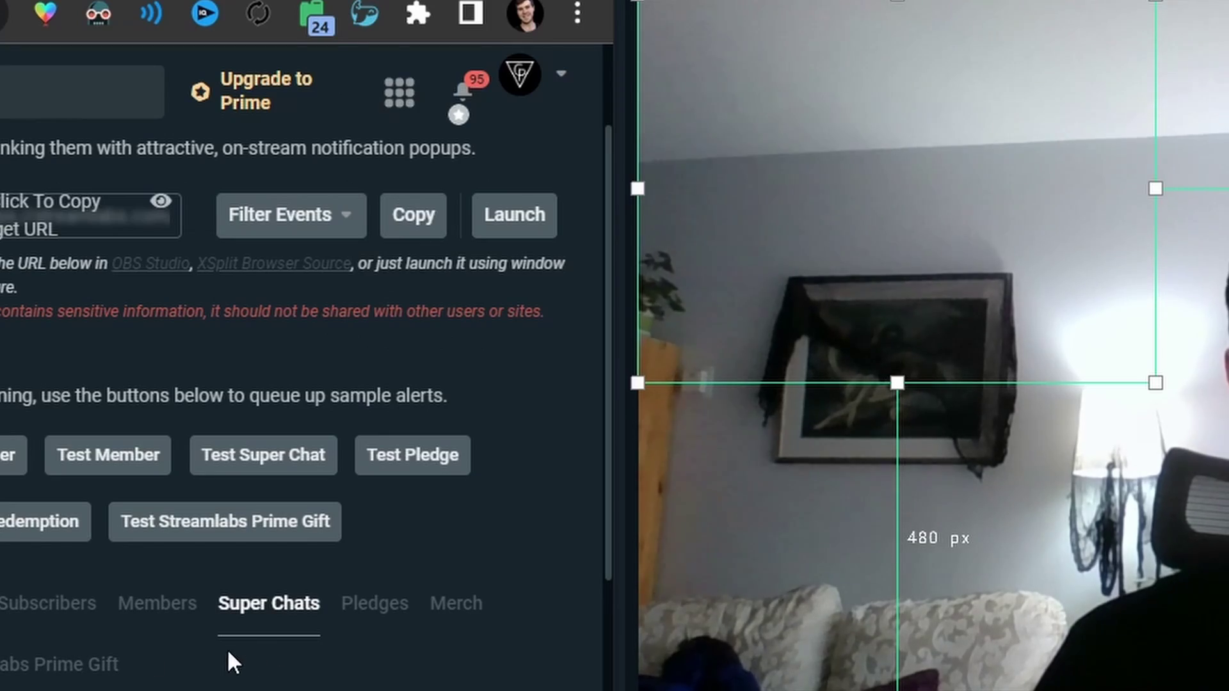
pyautogui.scroll(3, 256, 647)
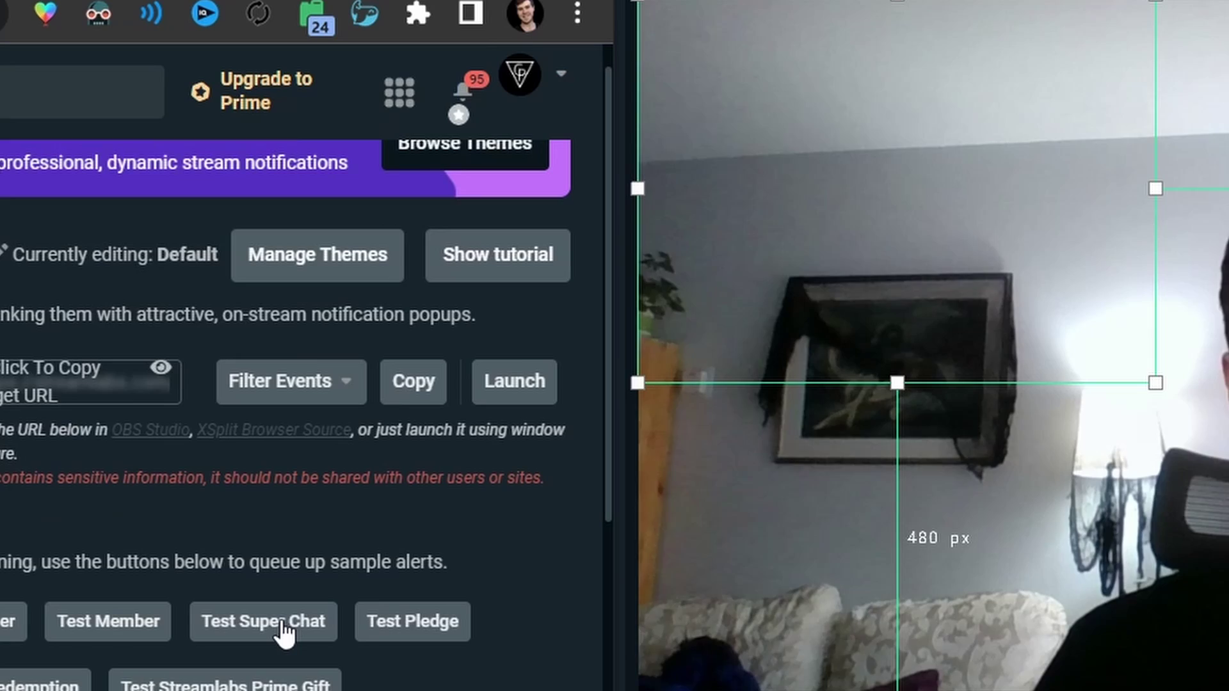
pyautogui.click(283, 632)
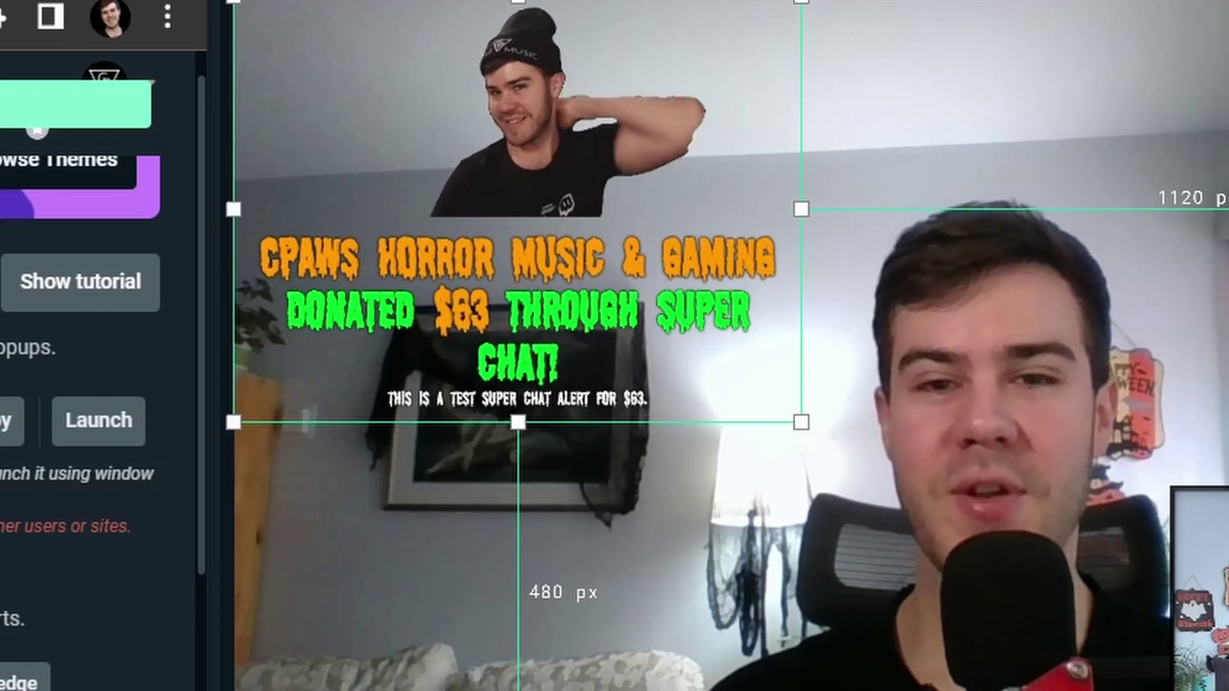
pyautogui.scroll(-2, 97, 320)
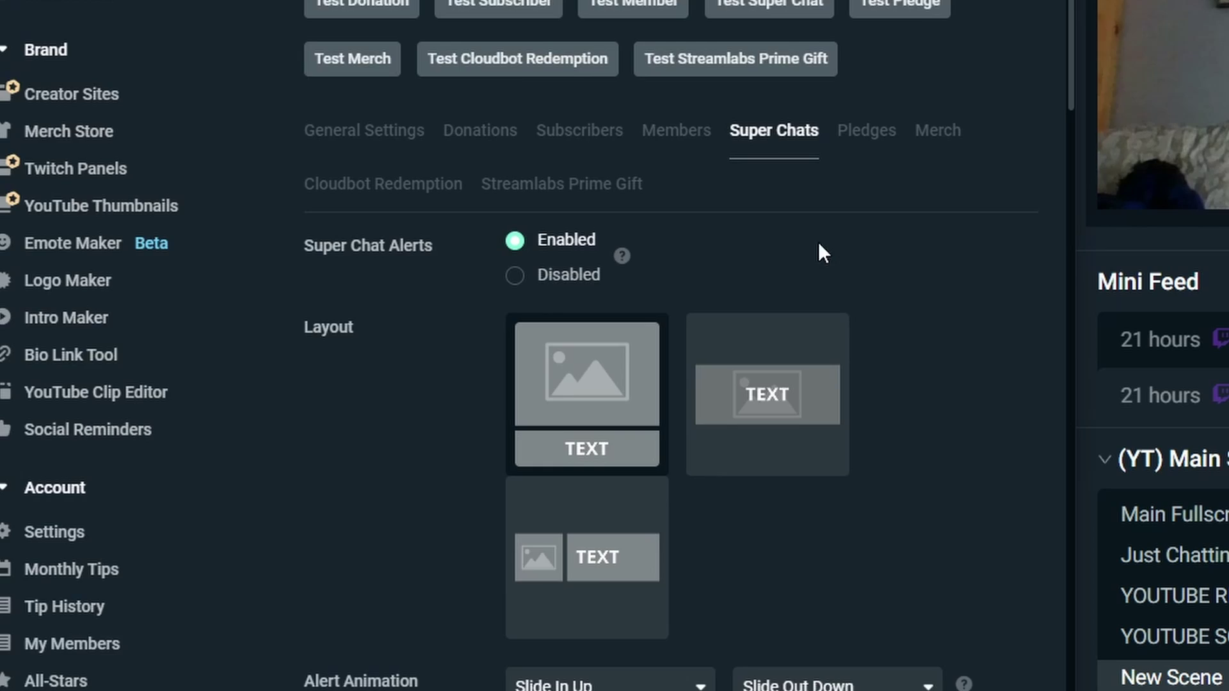
# Step: Add a Super Chat variation named '$100+' that triggers at an amount of at least 100, and save it
pyautogui.scroll(-10, 789, 251)
pyautogui.scroll(-5, 791, 255)
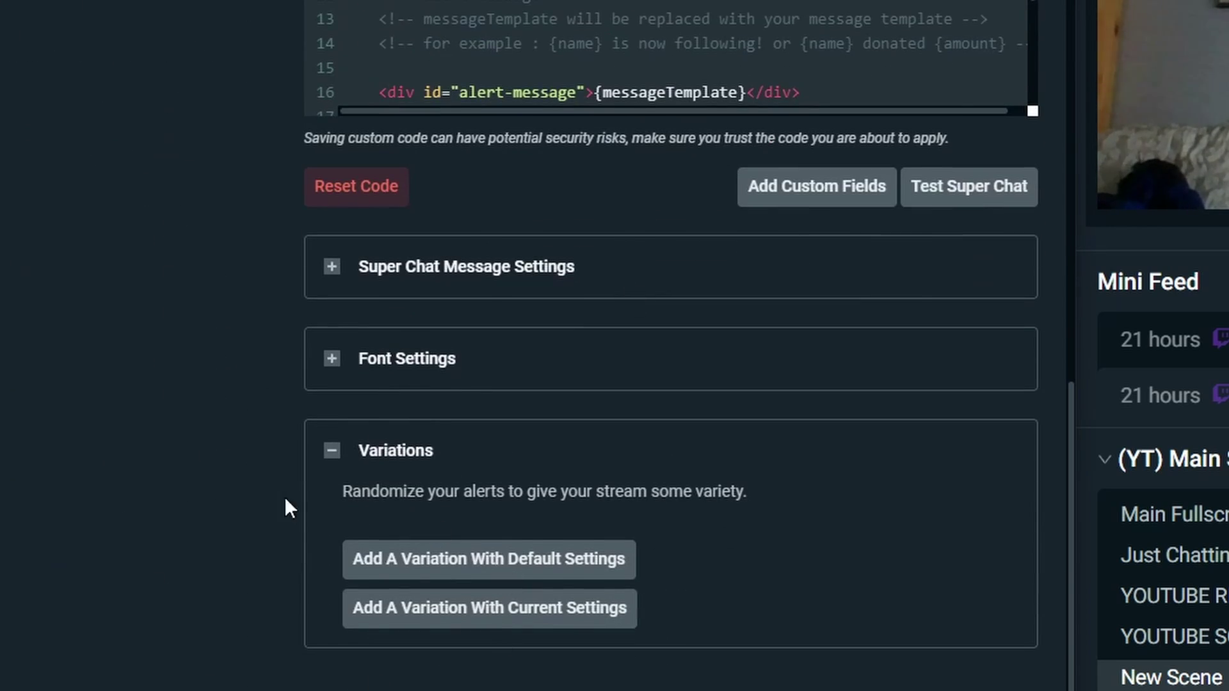
pyautogui.click(331, 451)
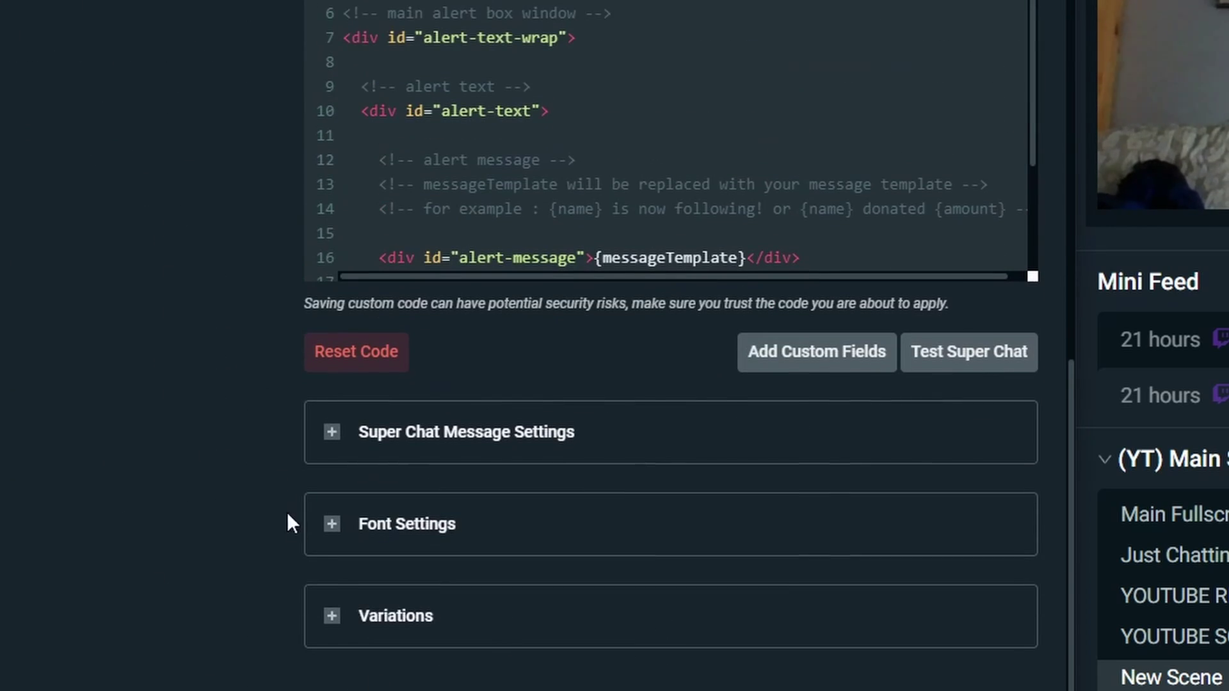
pyautogui.click(331, 616)
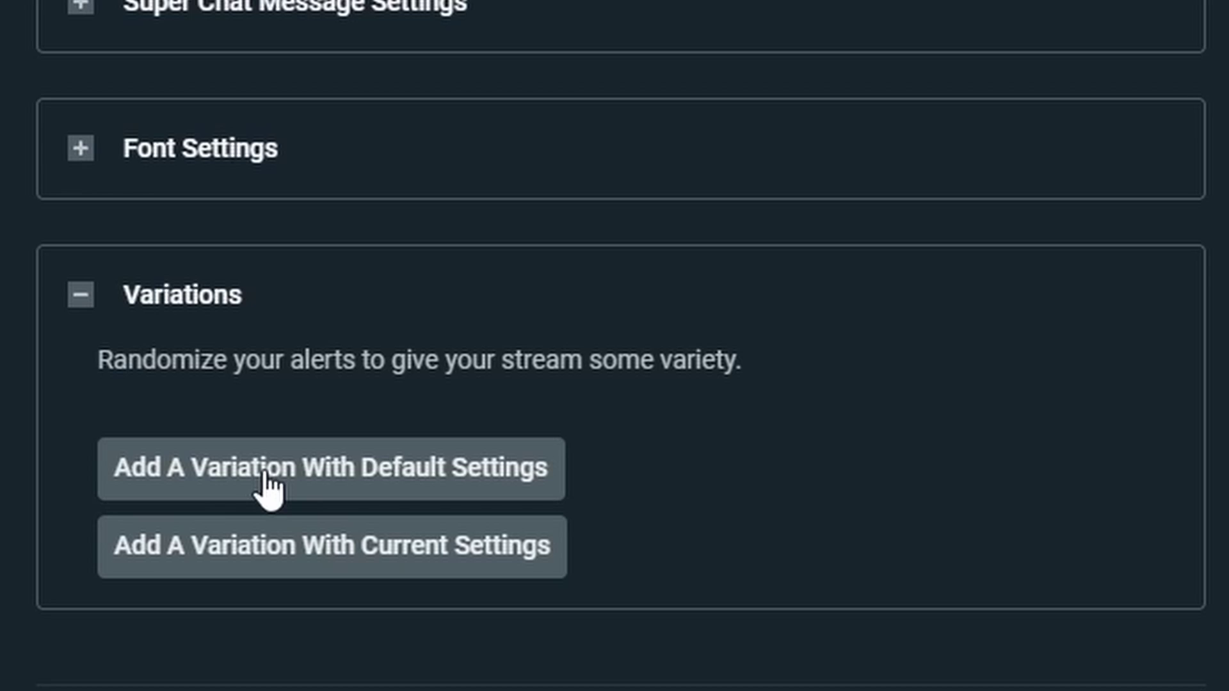
pyautogui.click(331, 468)
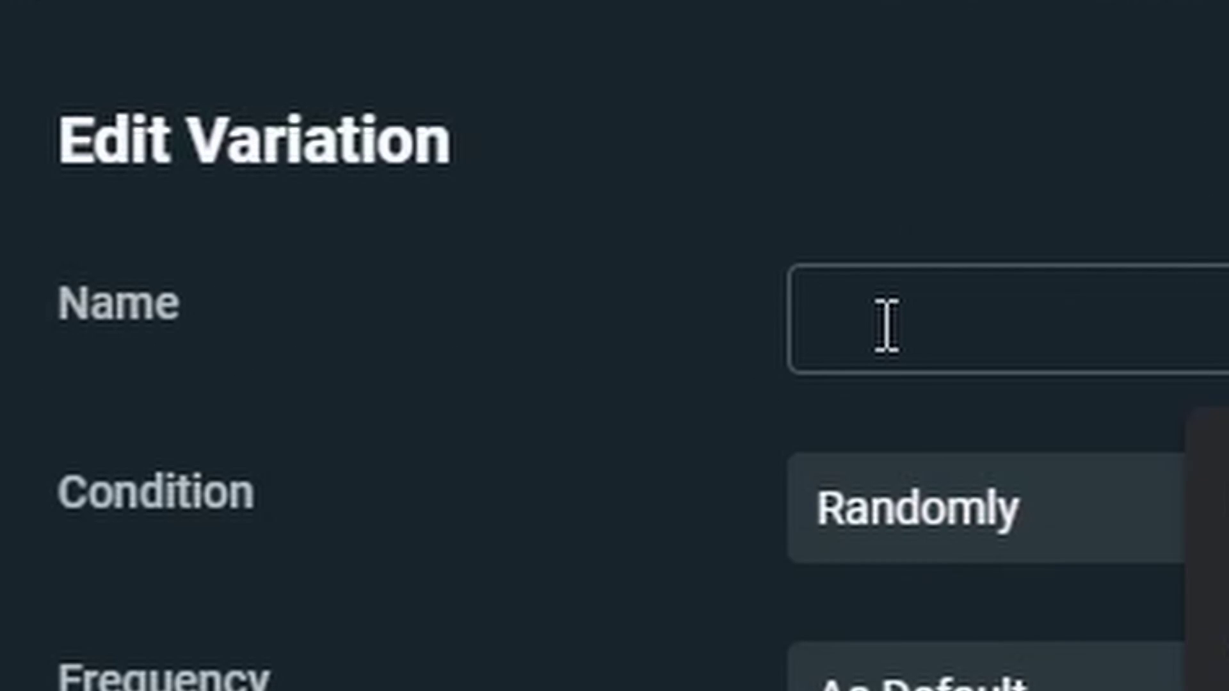
pyautogui.write('$100+')
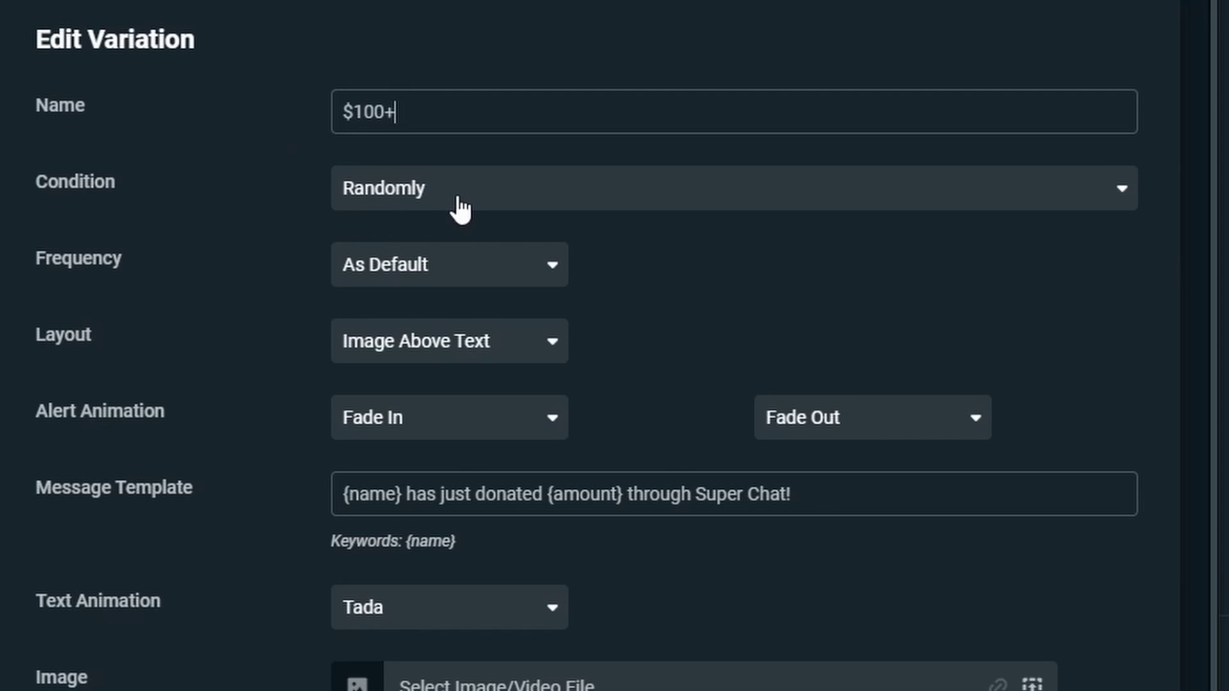
pyautogui.click(483, 198)
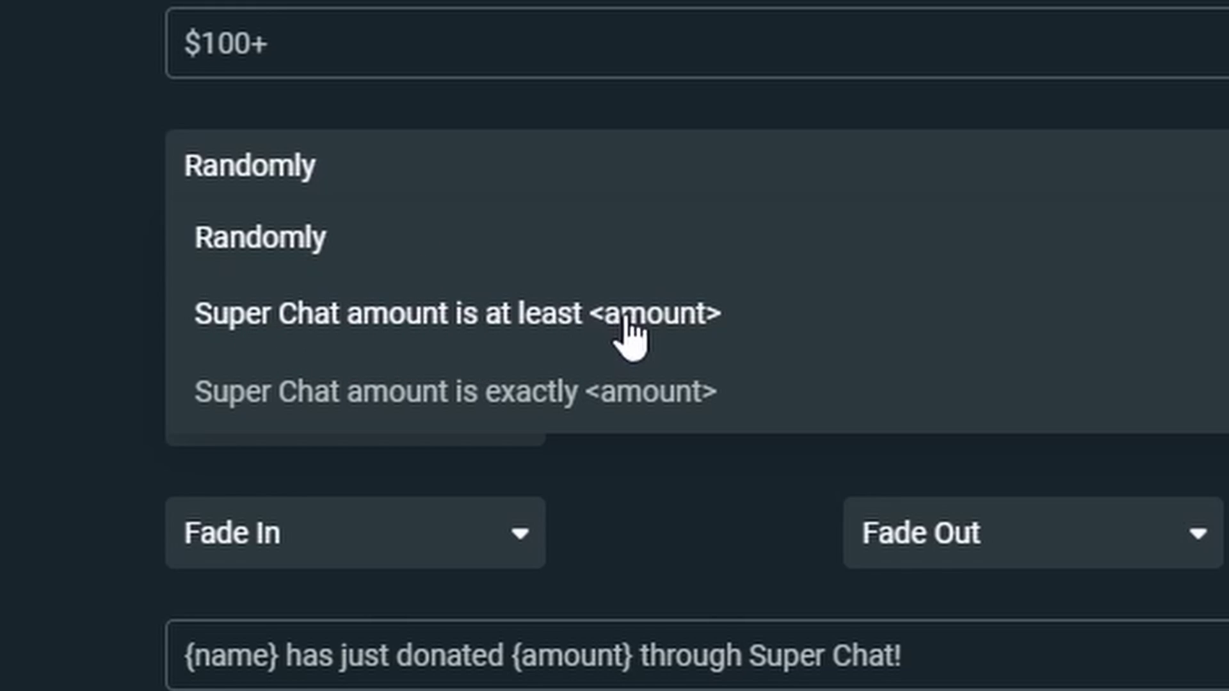
pyautogui.click(551, 320)
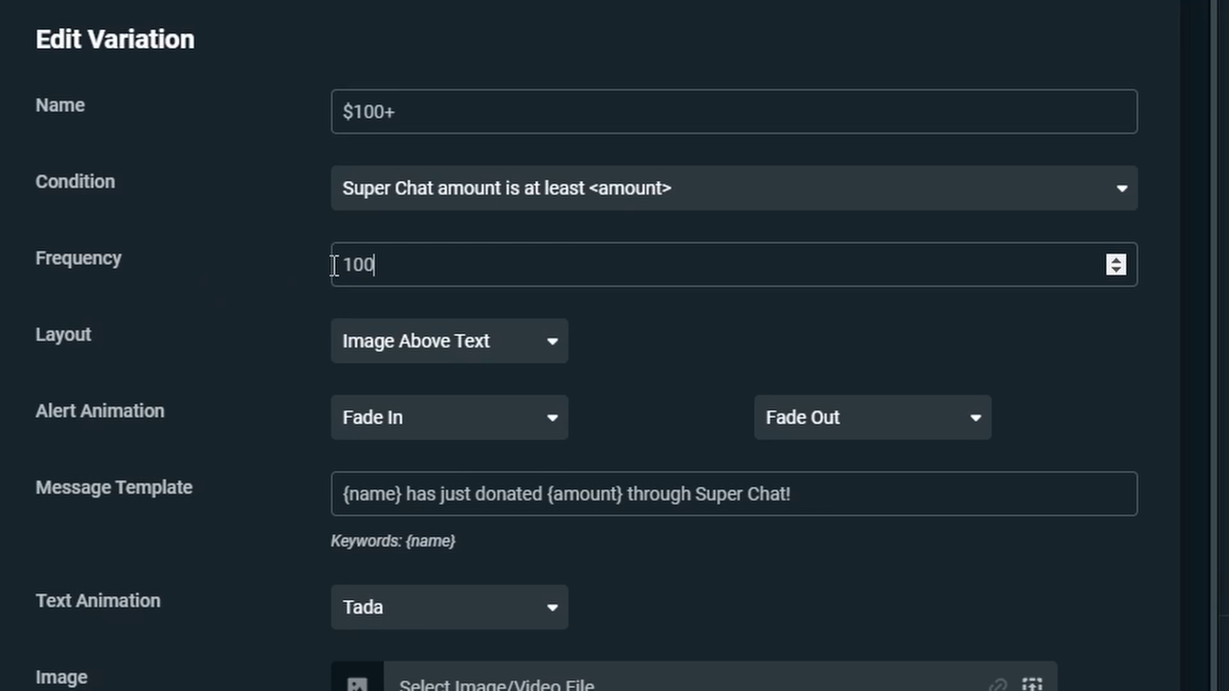
pyautogui.scroll(-5, 192, 416)
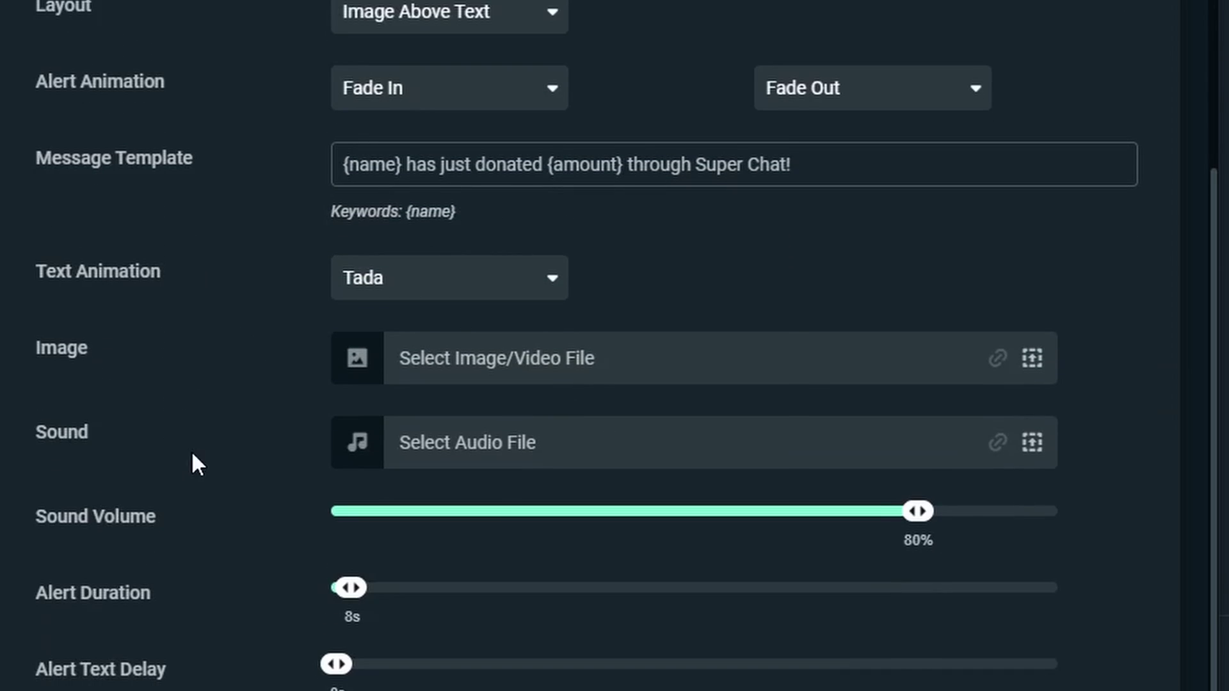
pyautogui.scroll(-10, 1089, 513)
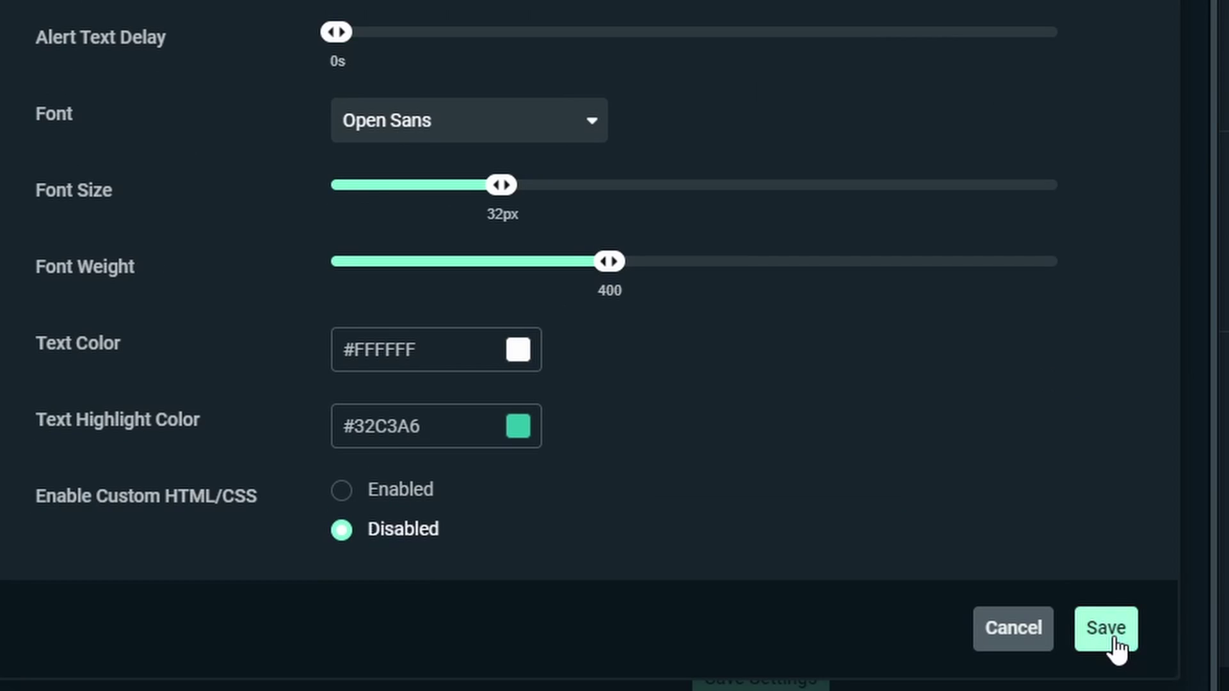
pyautogui.click(1114, 639)
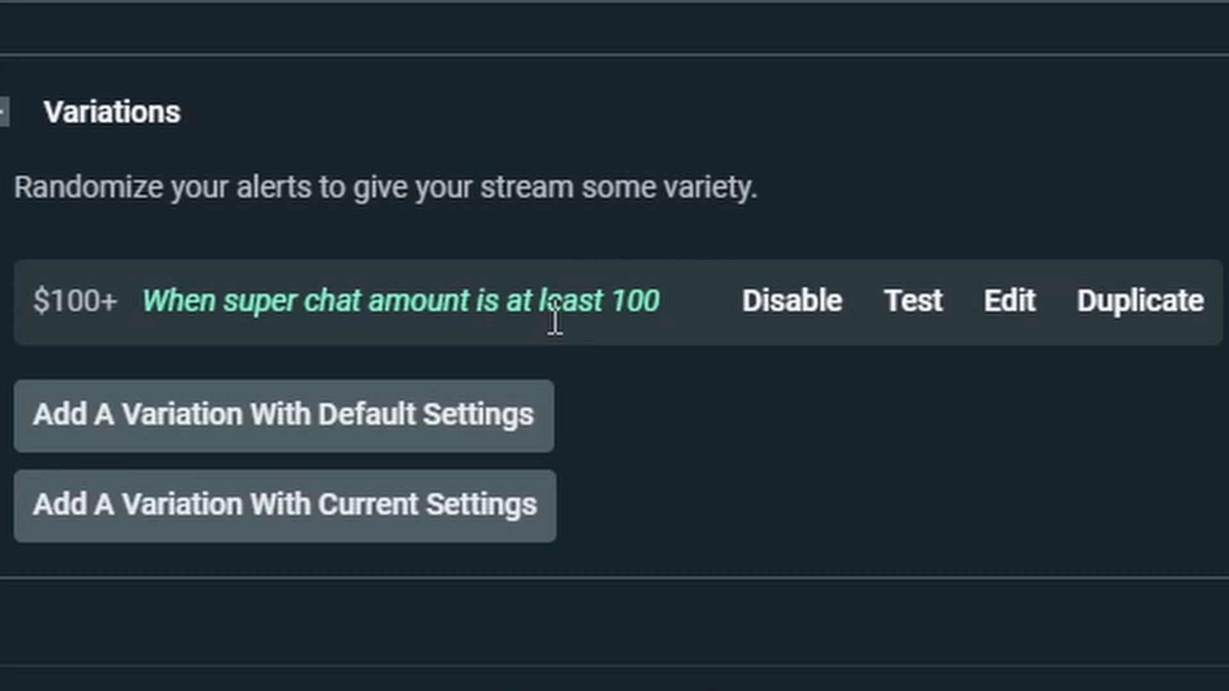
# Step: Test-play the $100+ Super Chat variation, then expand the Subscribers alert's Variations section
pyautogui.click(924, 307)
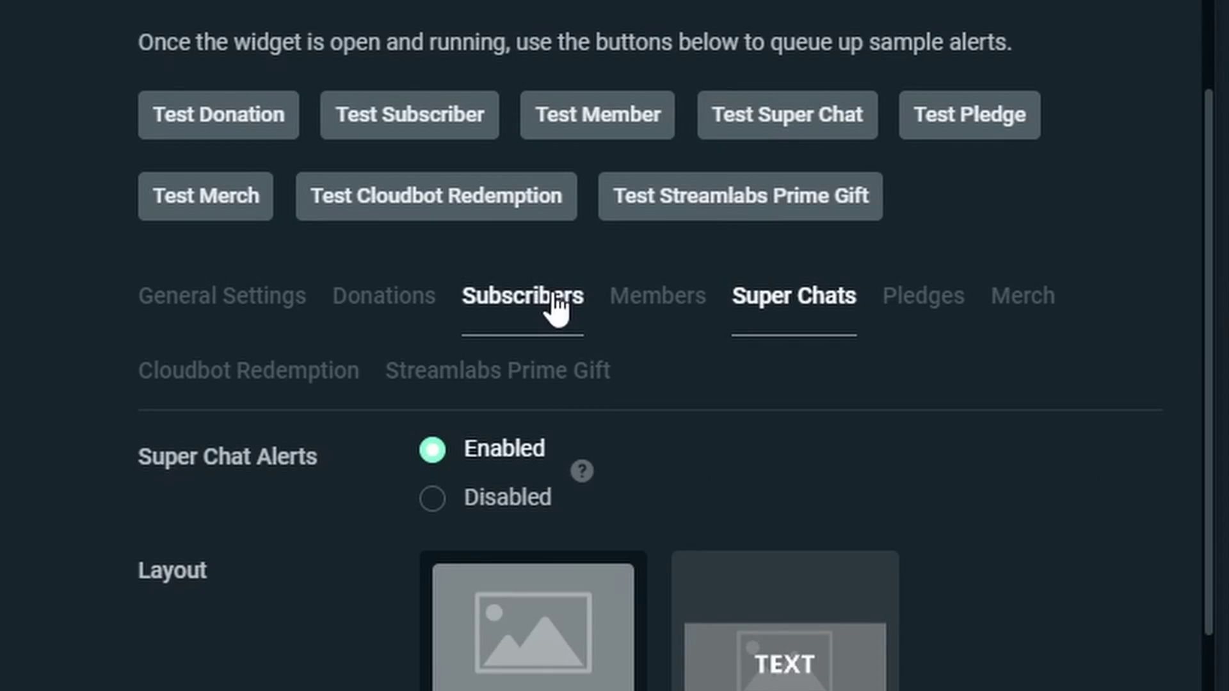
pyautogui.click(555, 299)
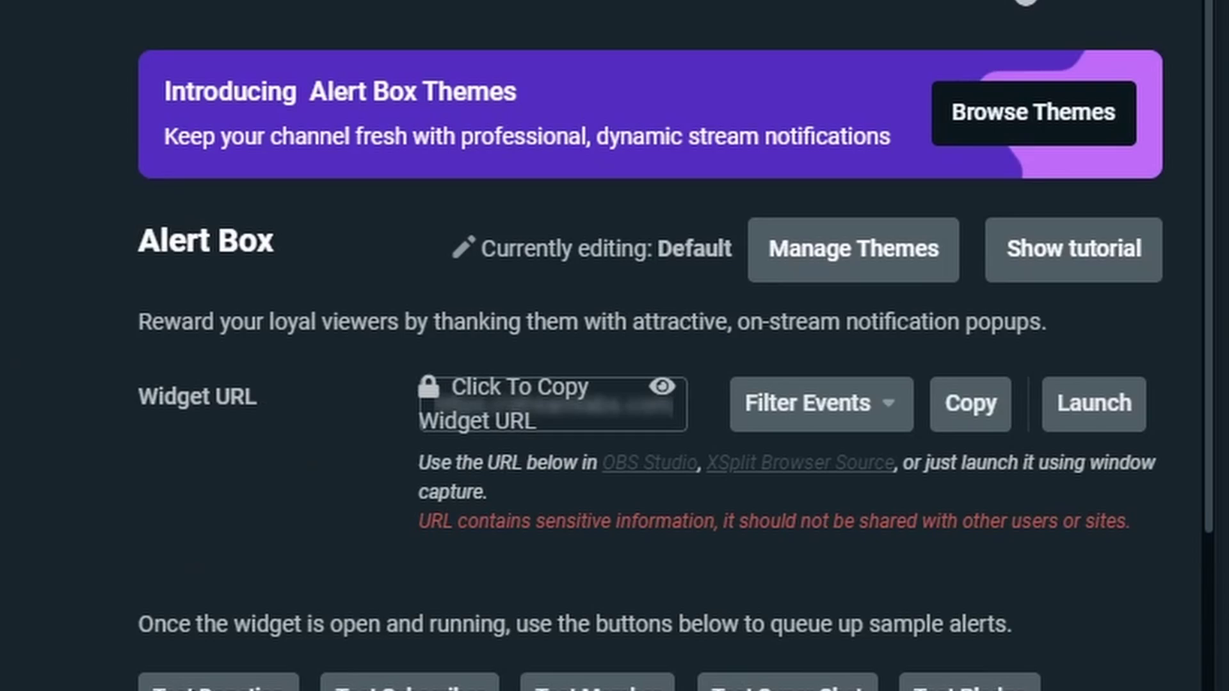
pyautogui.scroll(-20, 161, 506)
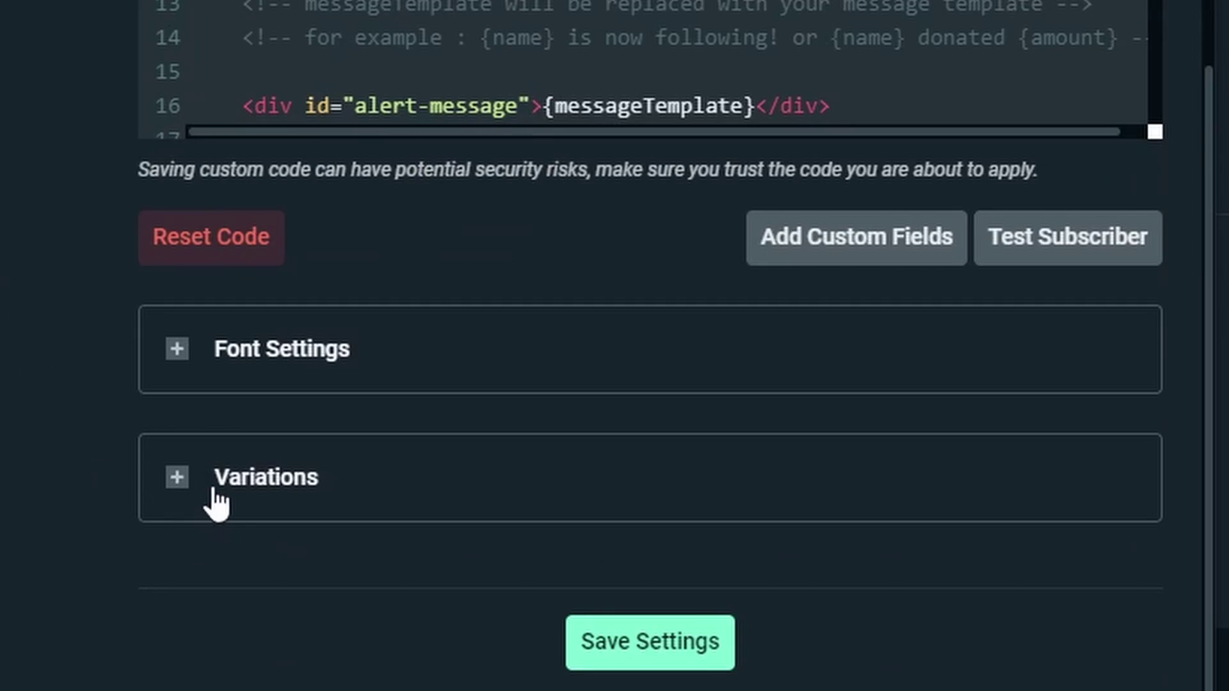
pyautogui.click(216, 496)
pyautogui.scroll(-3, 55, 253)
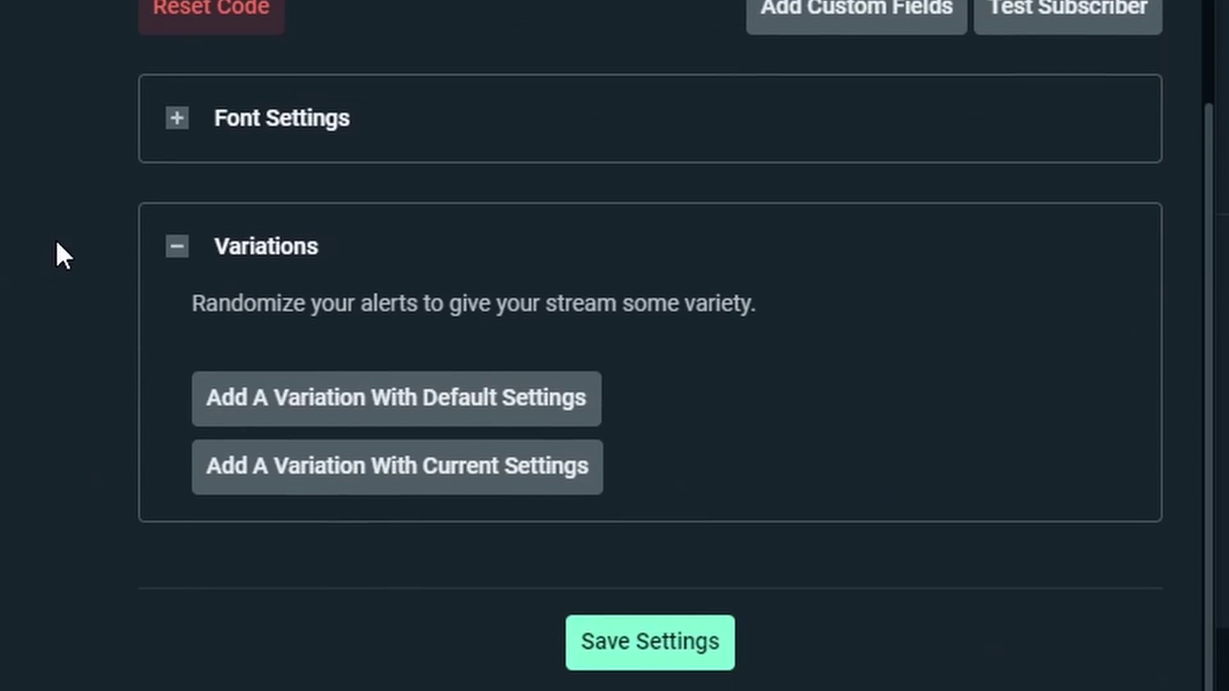